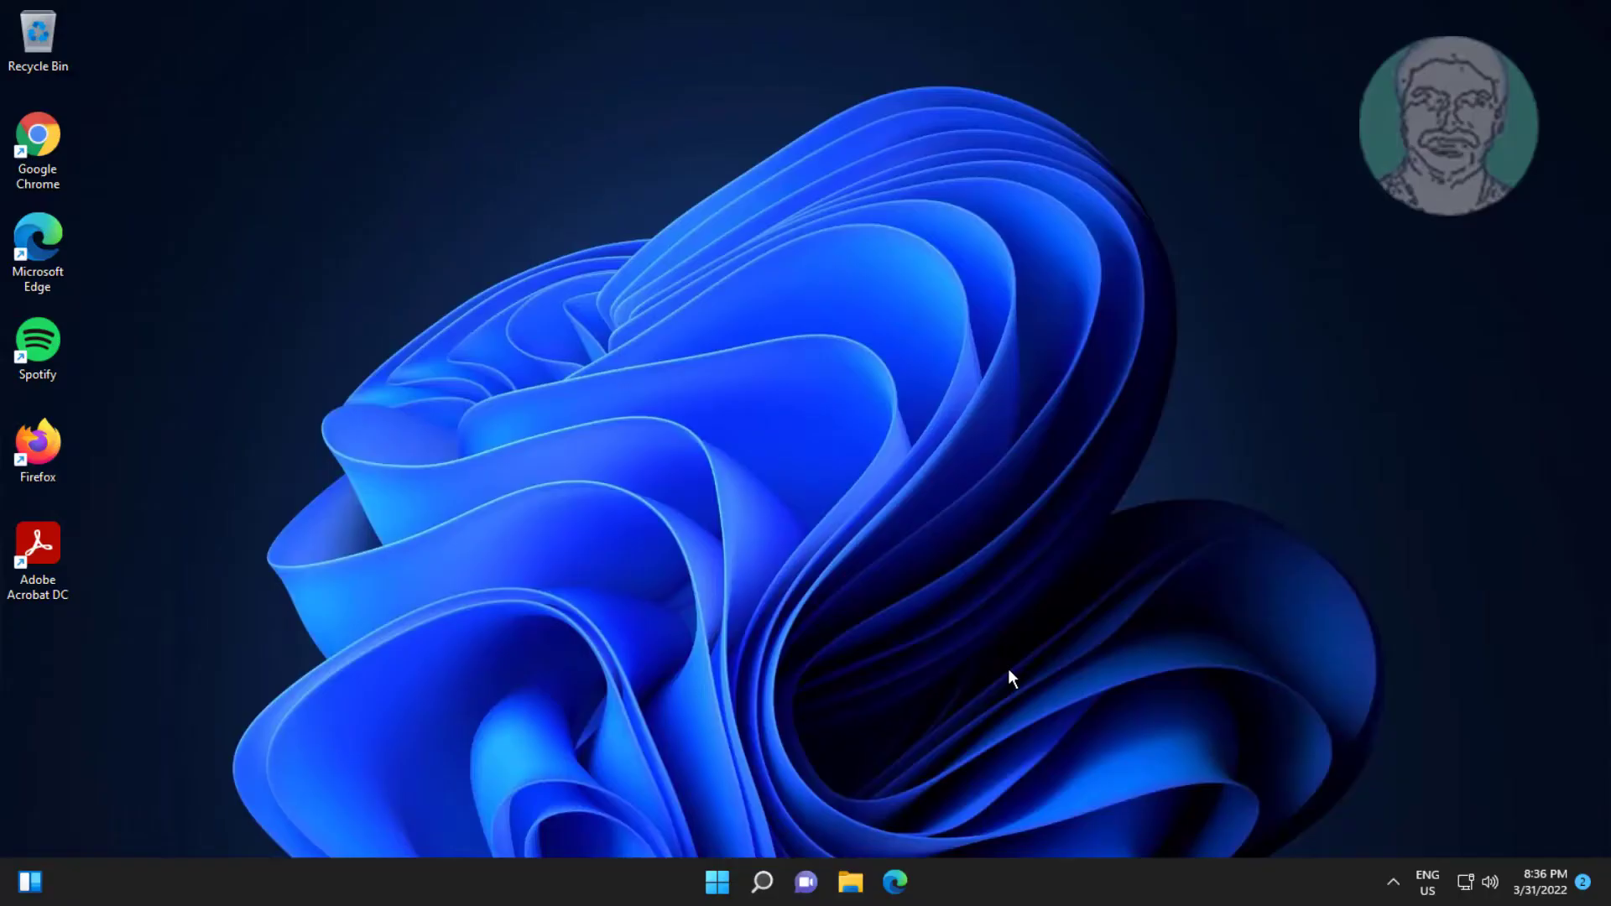
Search Windows for regedit and launch Registry Editor as administrator.
{"action": "left_click", "coordinate": [762, 886]}
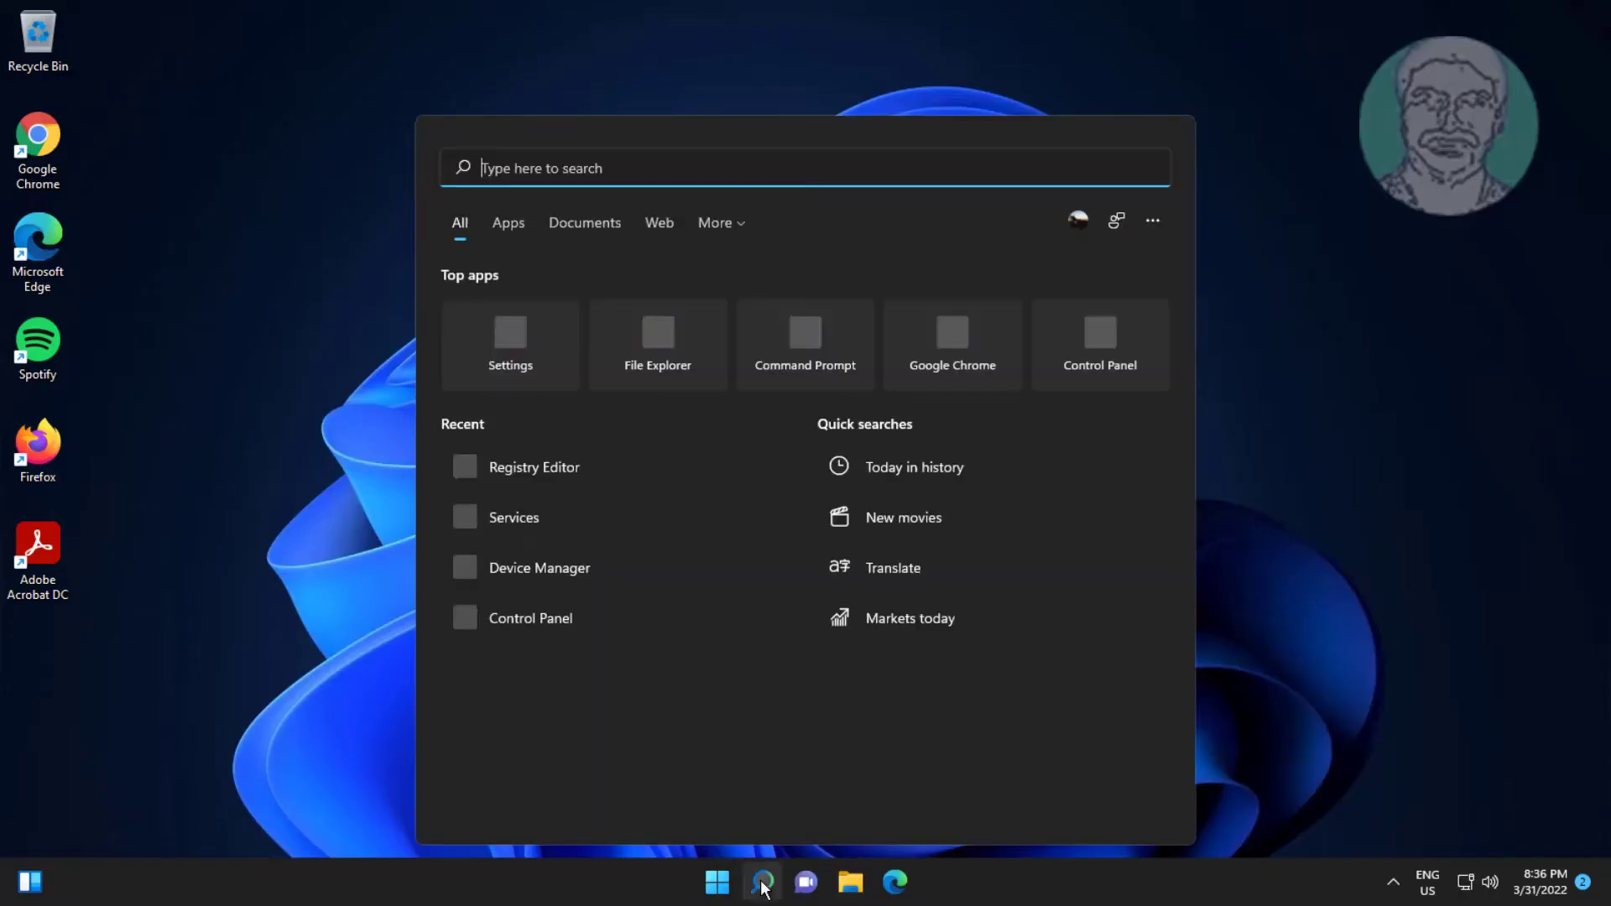
{"action": "type", "text": "re"}
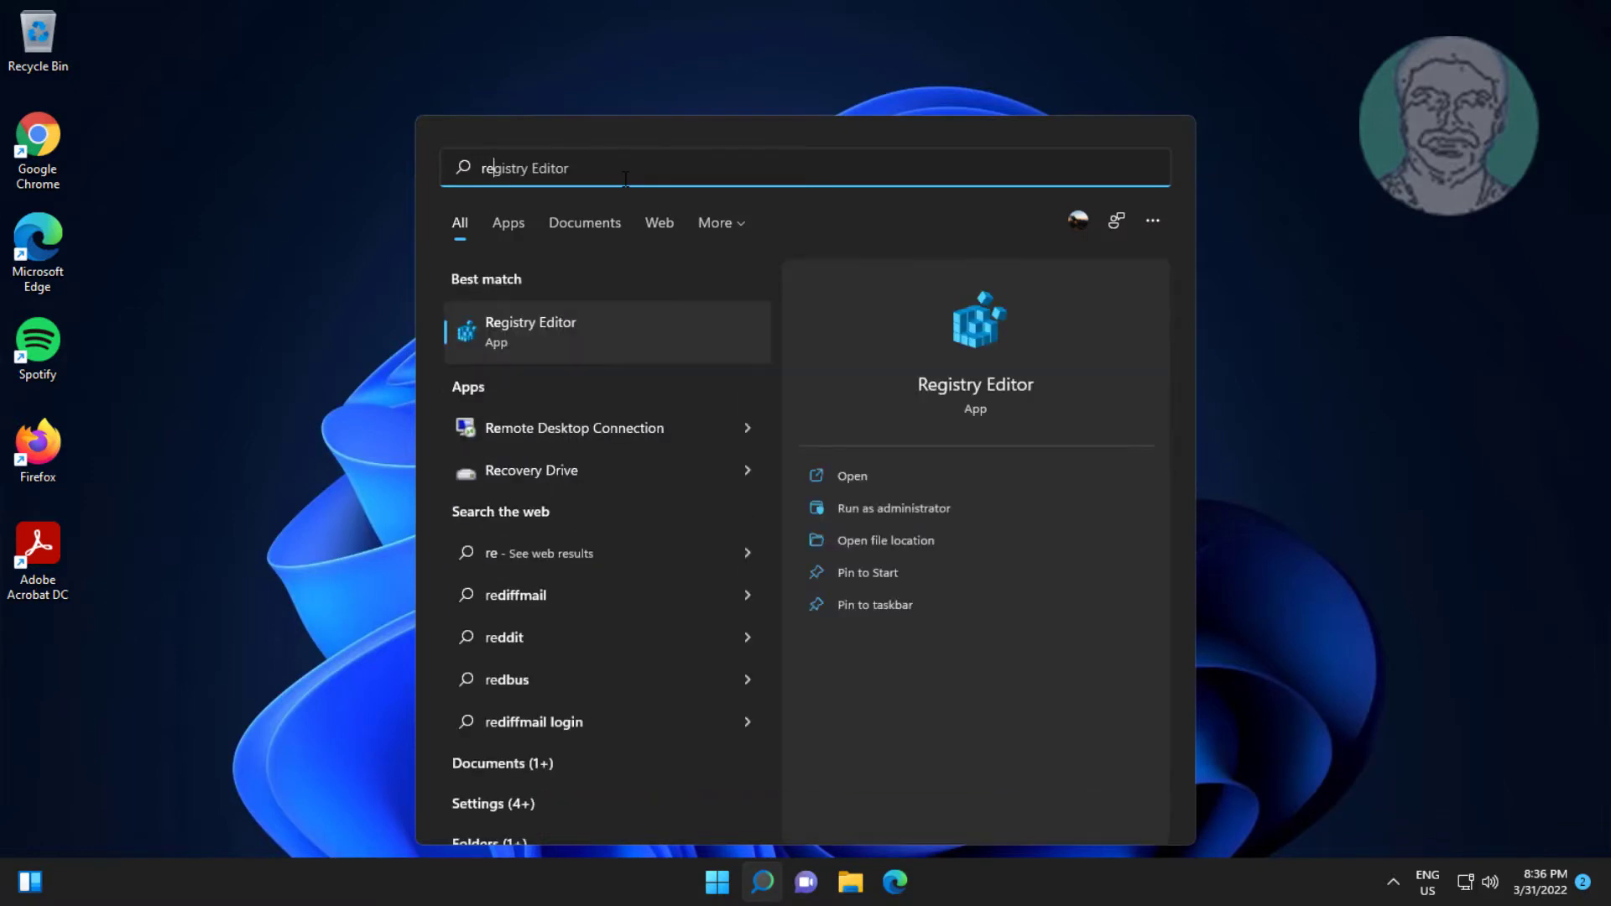
{"action": "type", "text": "gedit"}
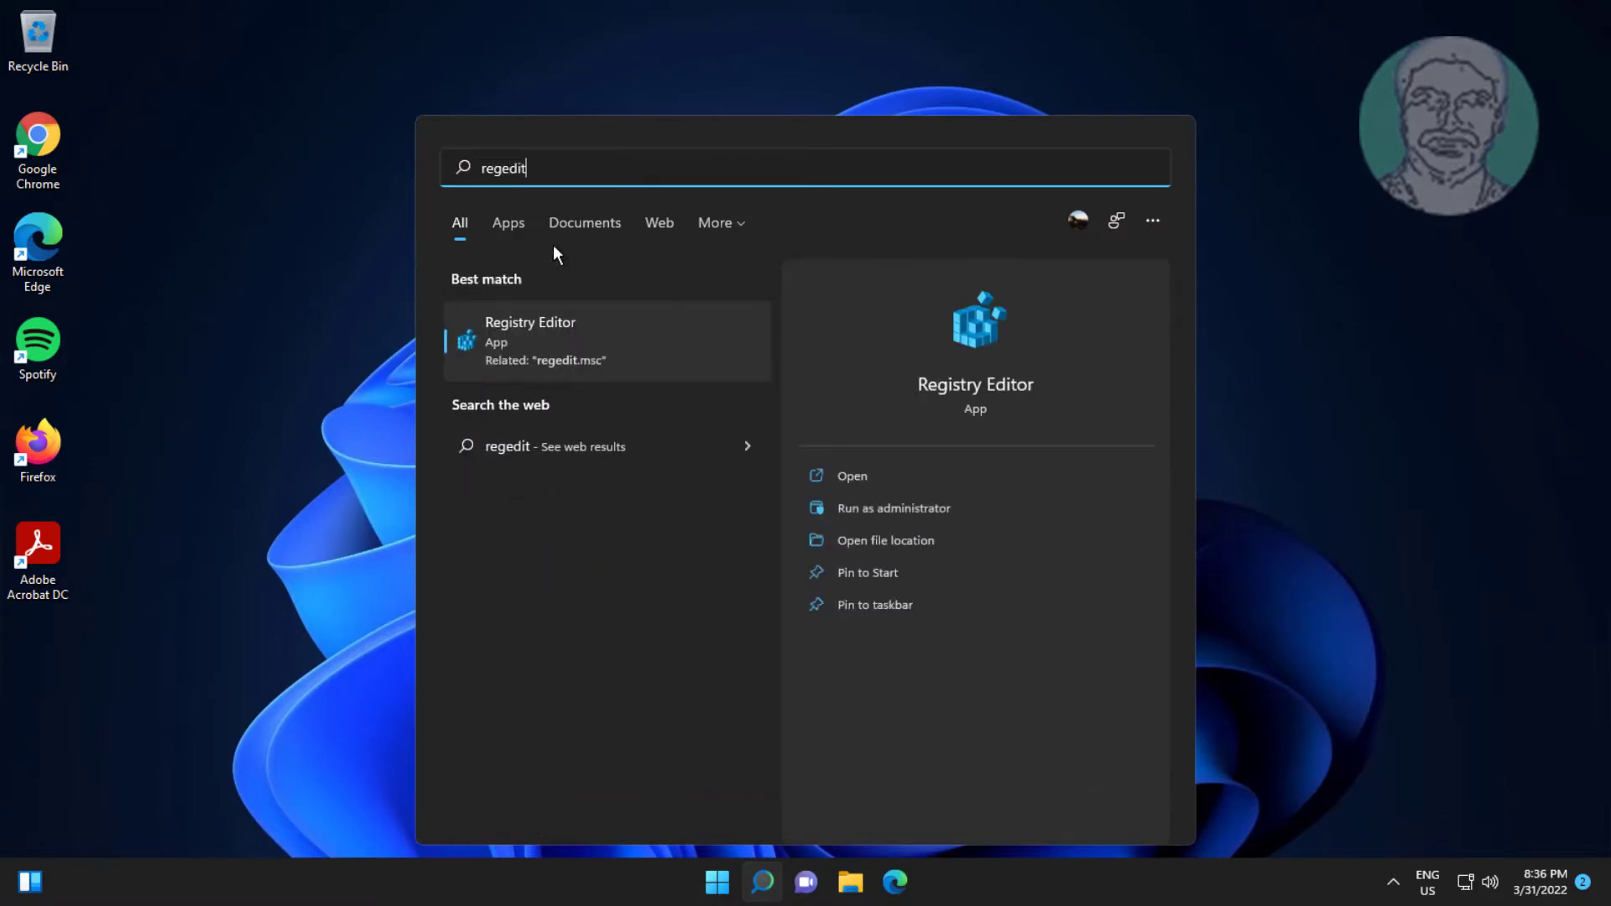
{"action": "right_click", "coordinate": [534, 334]}
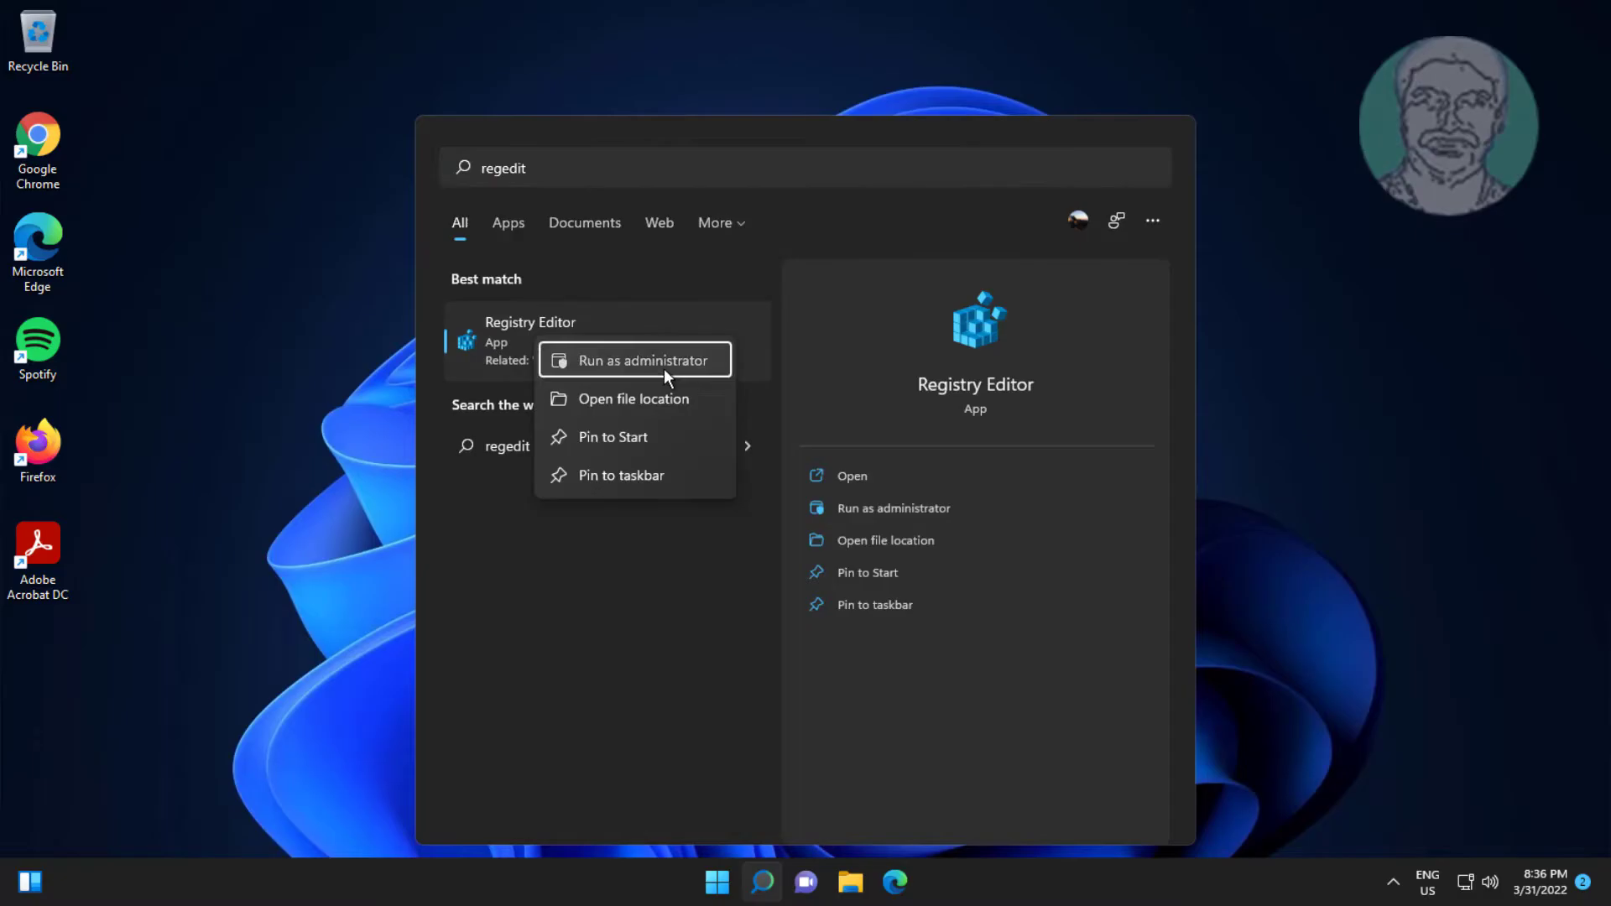
{"action": "left_click", "coordinate": [664, 369]}
Approve the elevation prompt and expand HKEY_CURRENT_USER > Software > Microsoft.
{"action": "left_click", "coordinate": [704, 595]}
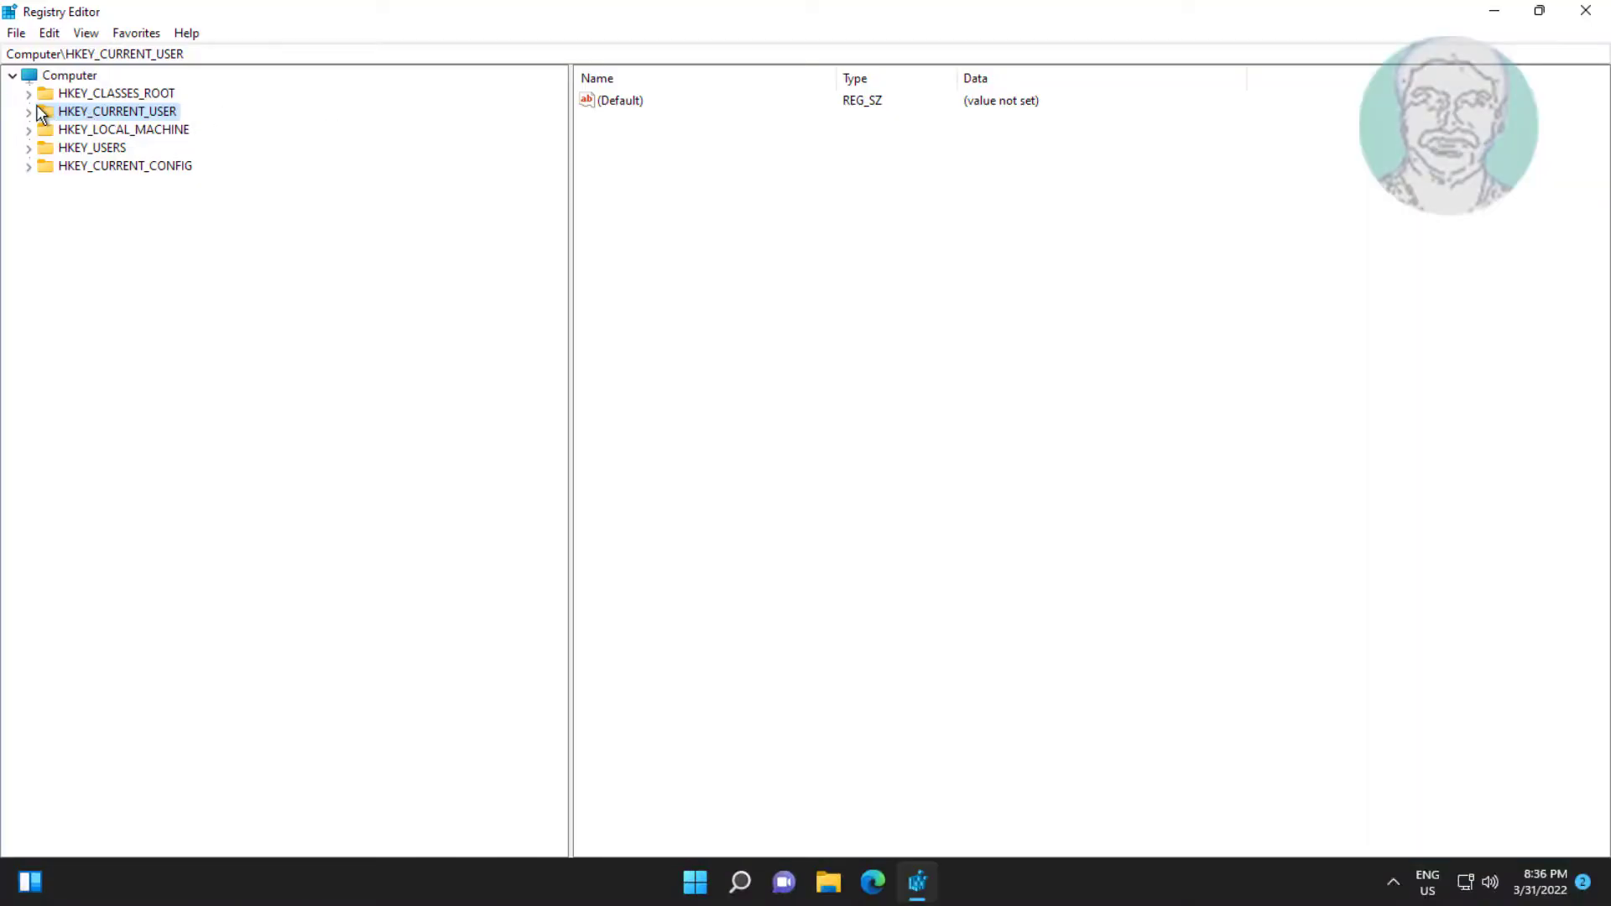
{"action": "left_click", "coordinate": [28, 113]}
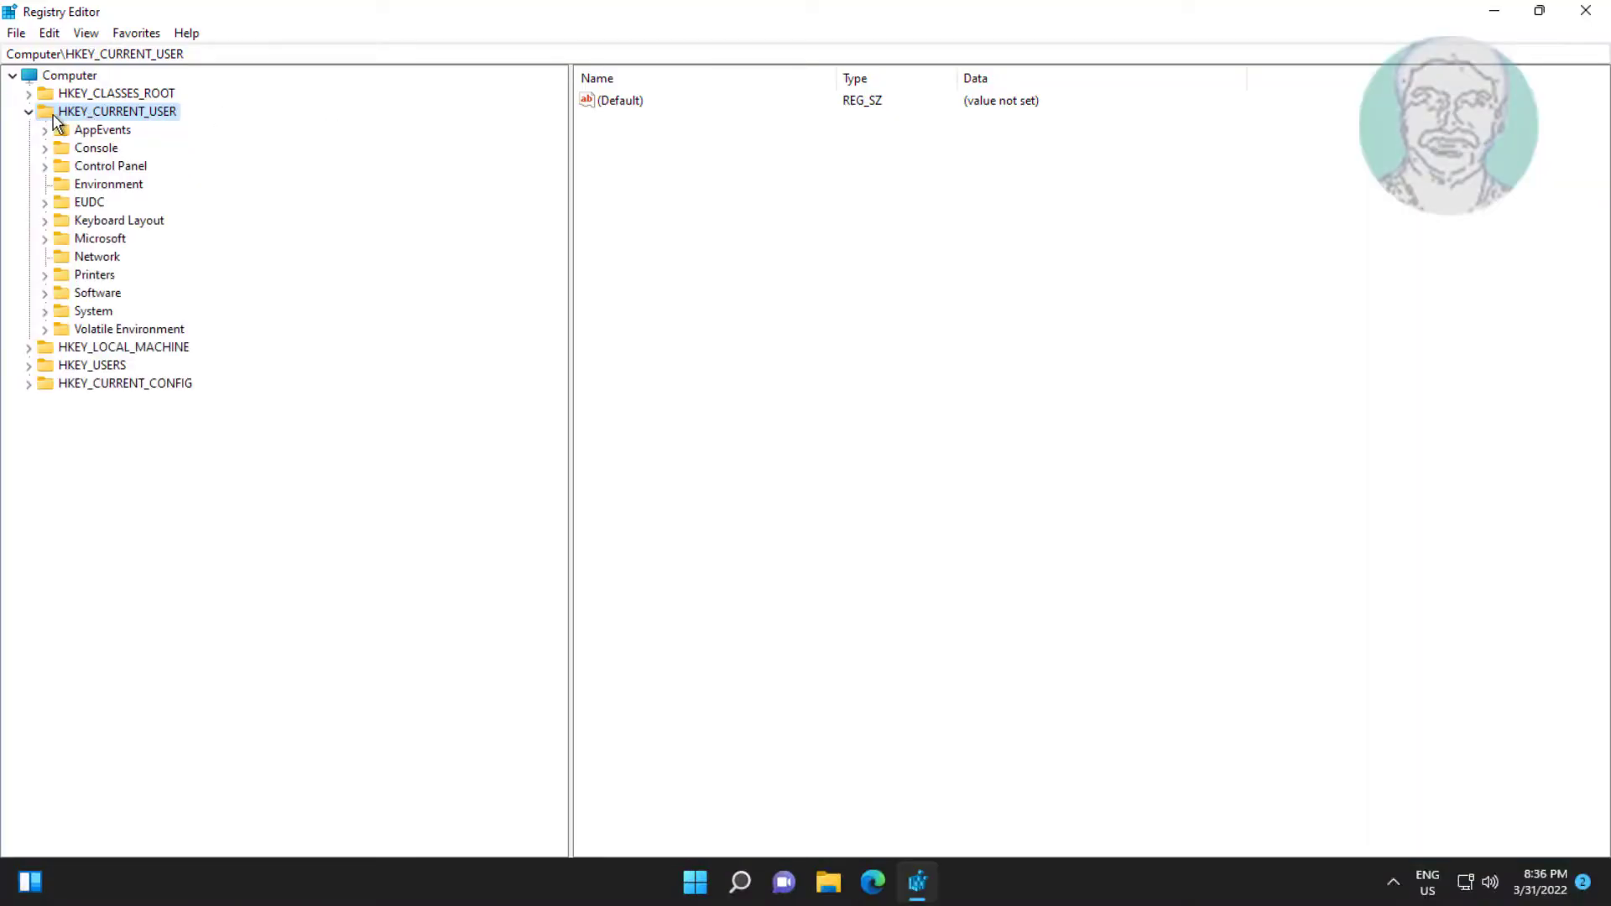
{"action": "left_click", "coordinate": [96, 293]}
{"action": "left_click", "coordinate": [44, 294]}
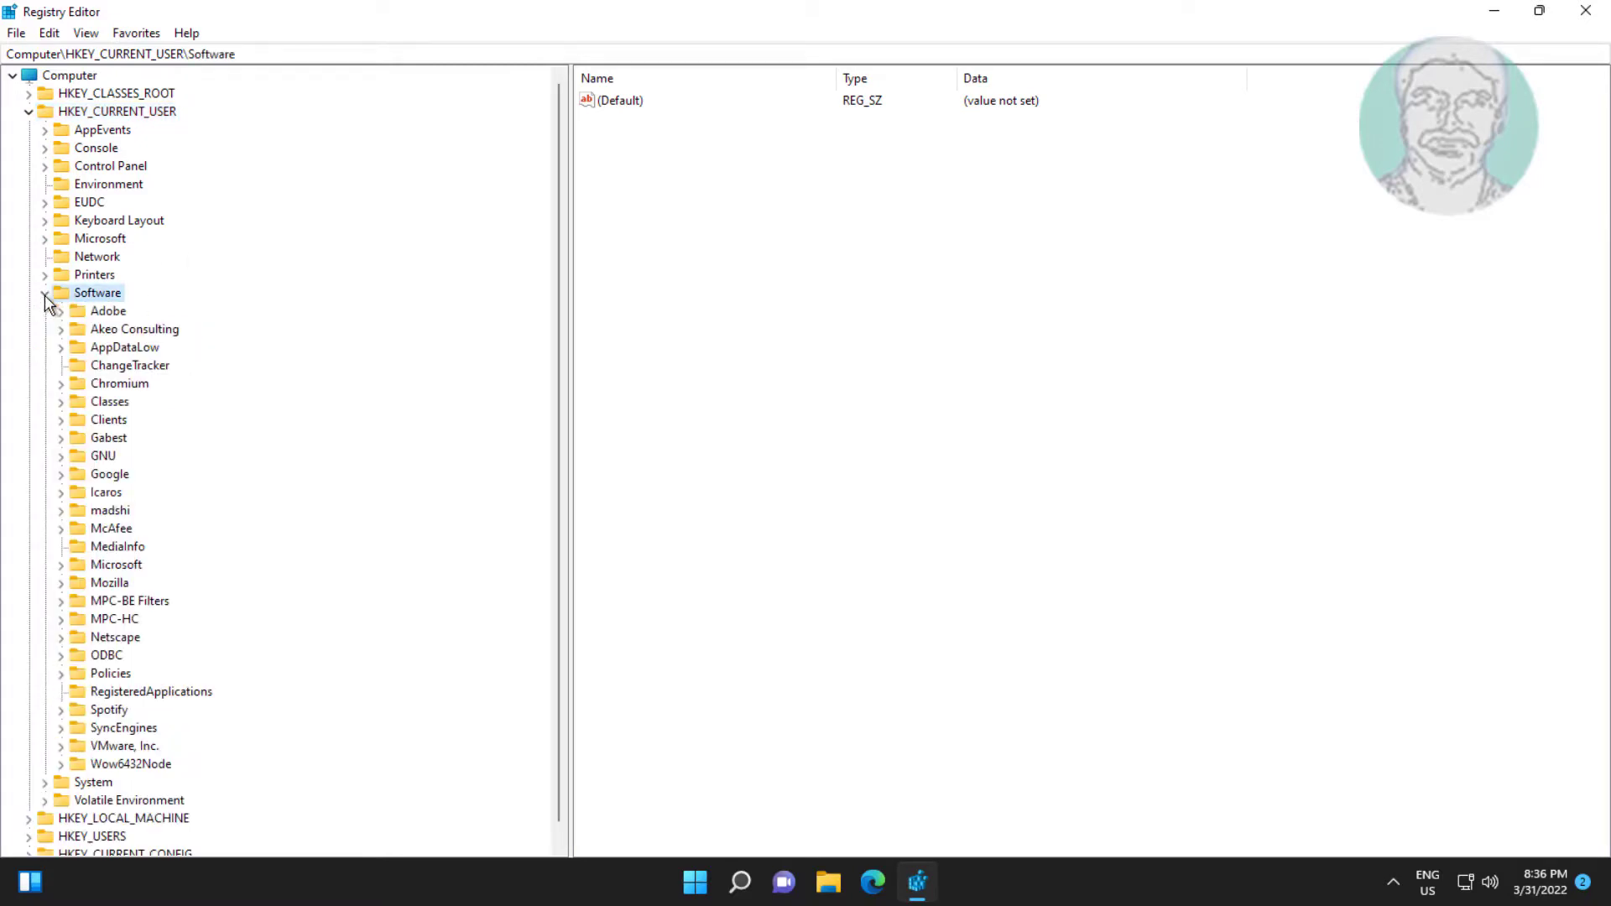
{"action": "left_click", "coordinate": [126, 566]}
{"action": "left_click", "coordinate": [62, 565]}
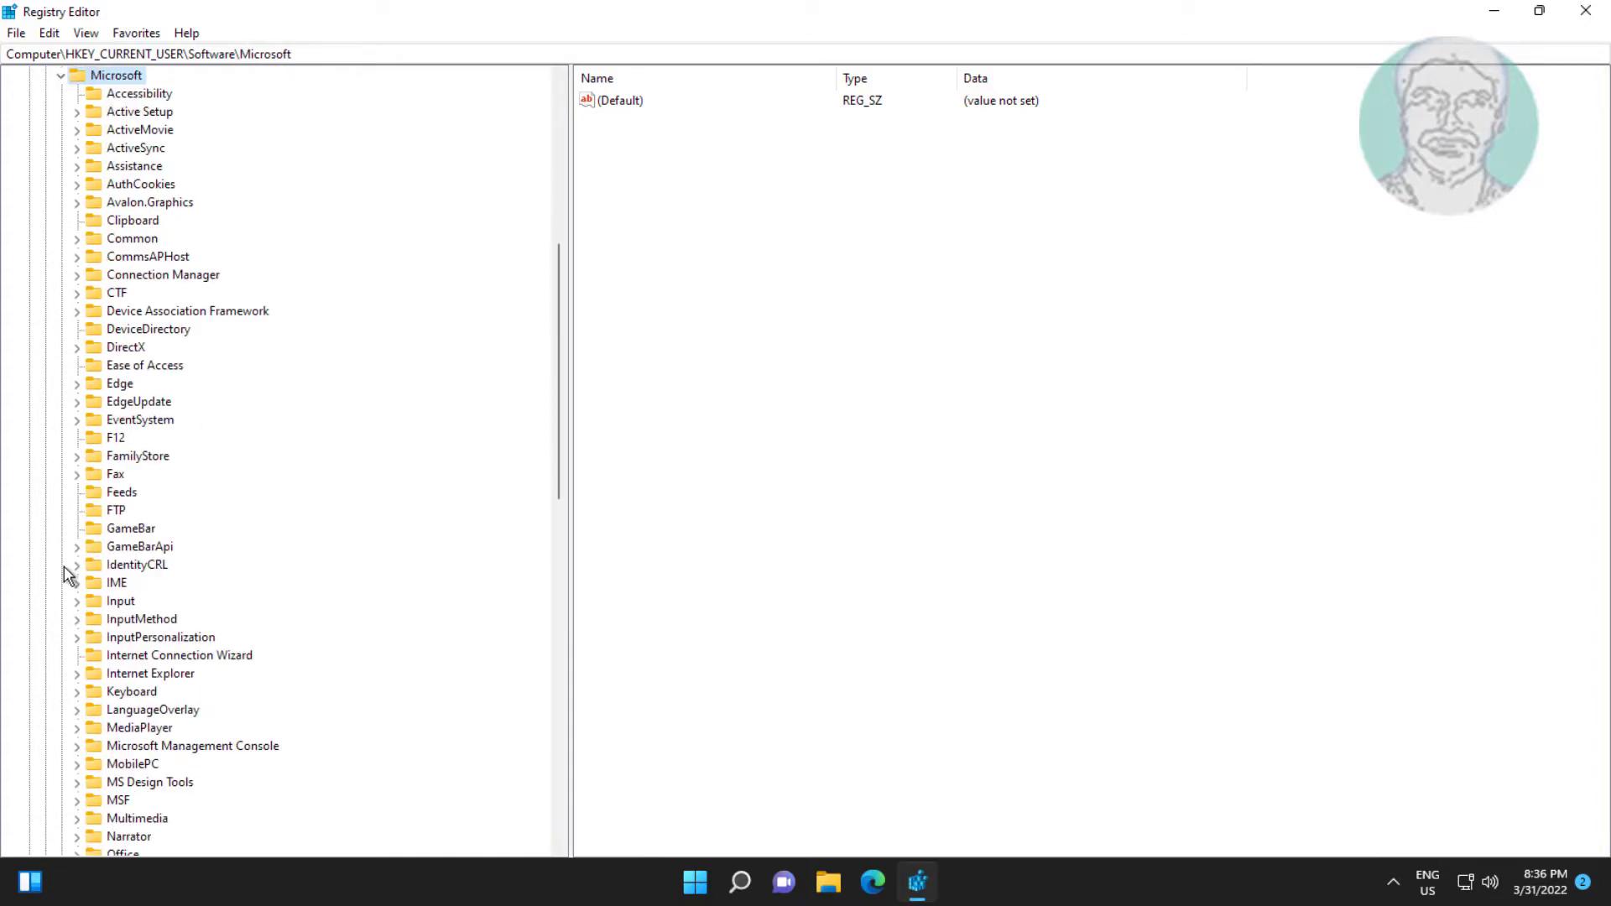
{"action": "scroll", "coordinate": [161, 497], "scroll_direction": "down", "scroll_amount": 5}
{"action": "scroll", "coordinate": [162, 497], "scroll_direction": "down", "scroll_amount": 6}
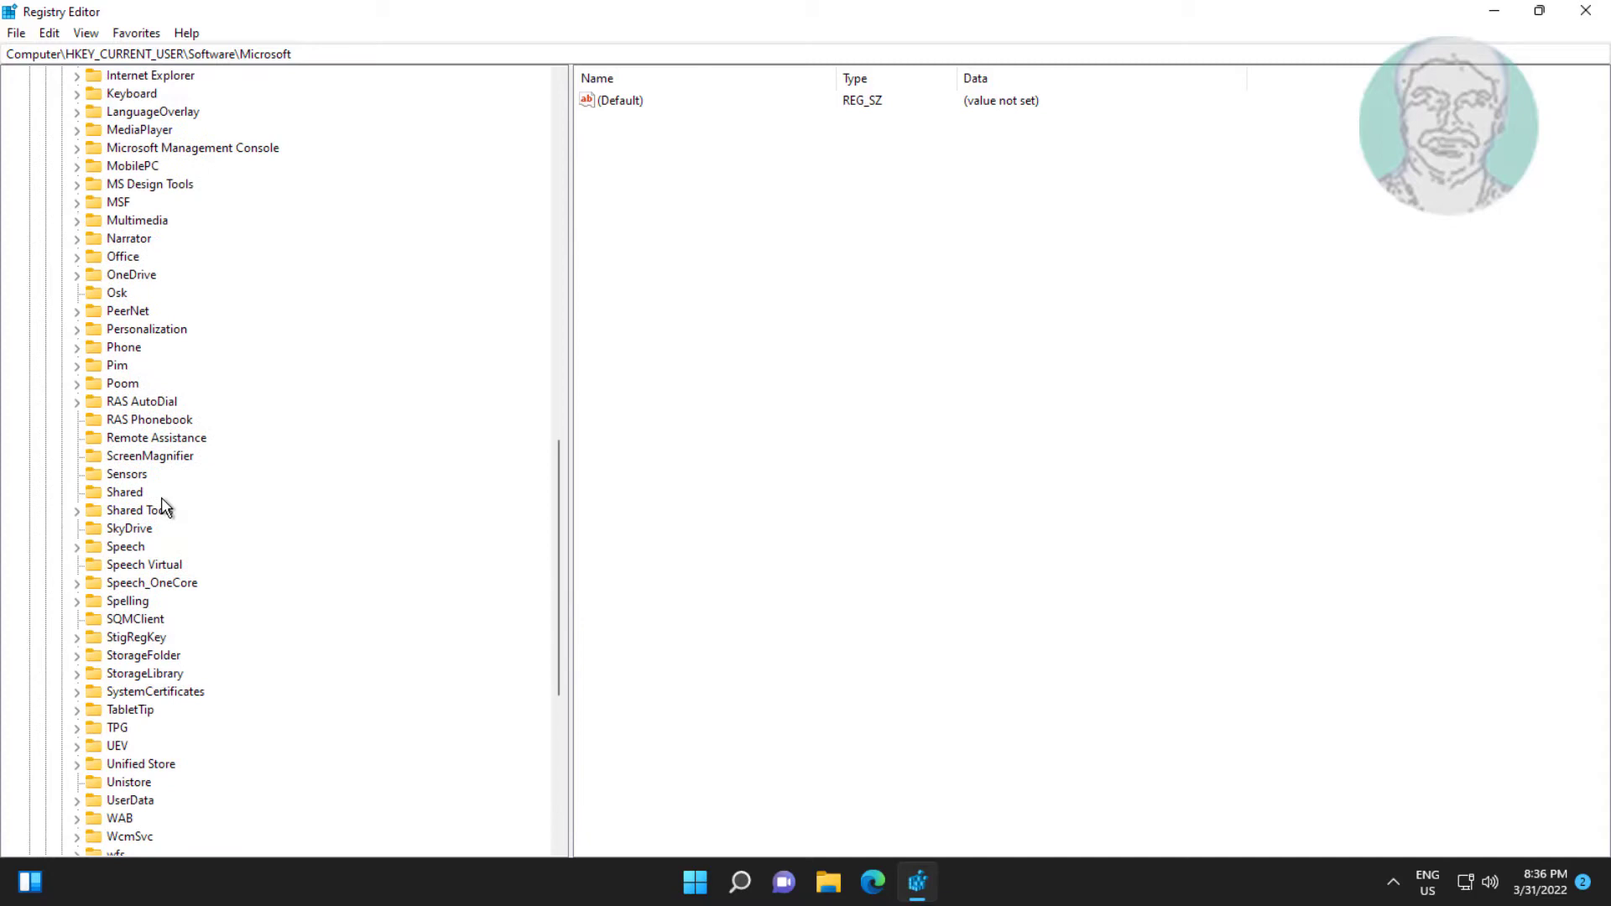
{"action": "scroll", "coordinate": [161, 497], "scroll_direction": "down", "scroll_amount": 8}
Expand Windows > CurrentVersion > Policies and select the Explorer key.
{"action": "left_click", "coordinate": [128, 438]}
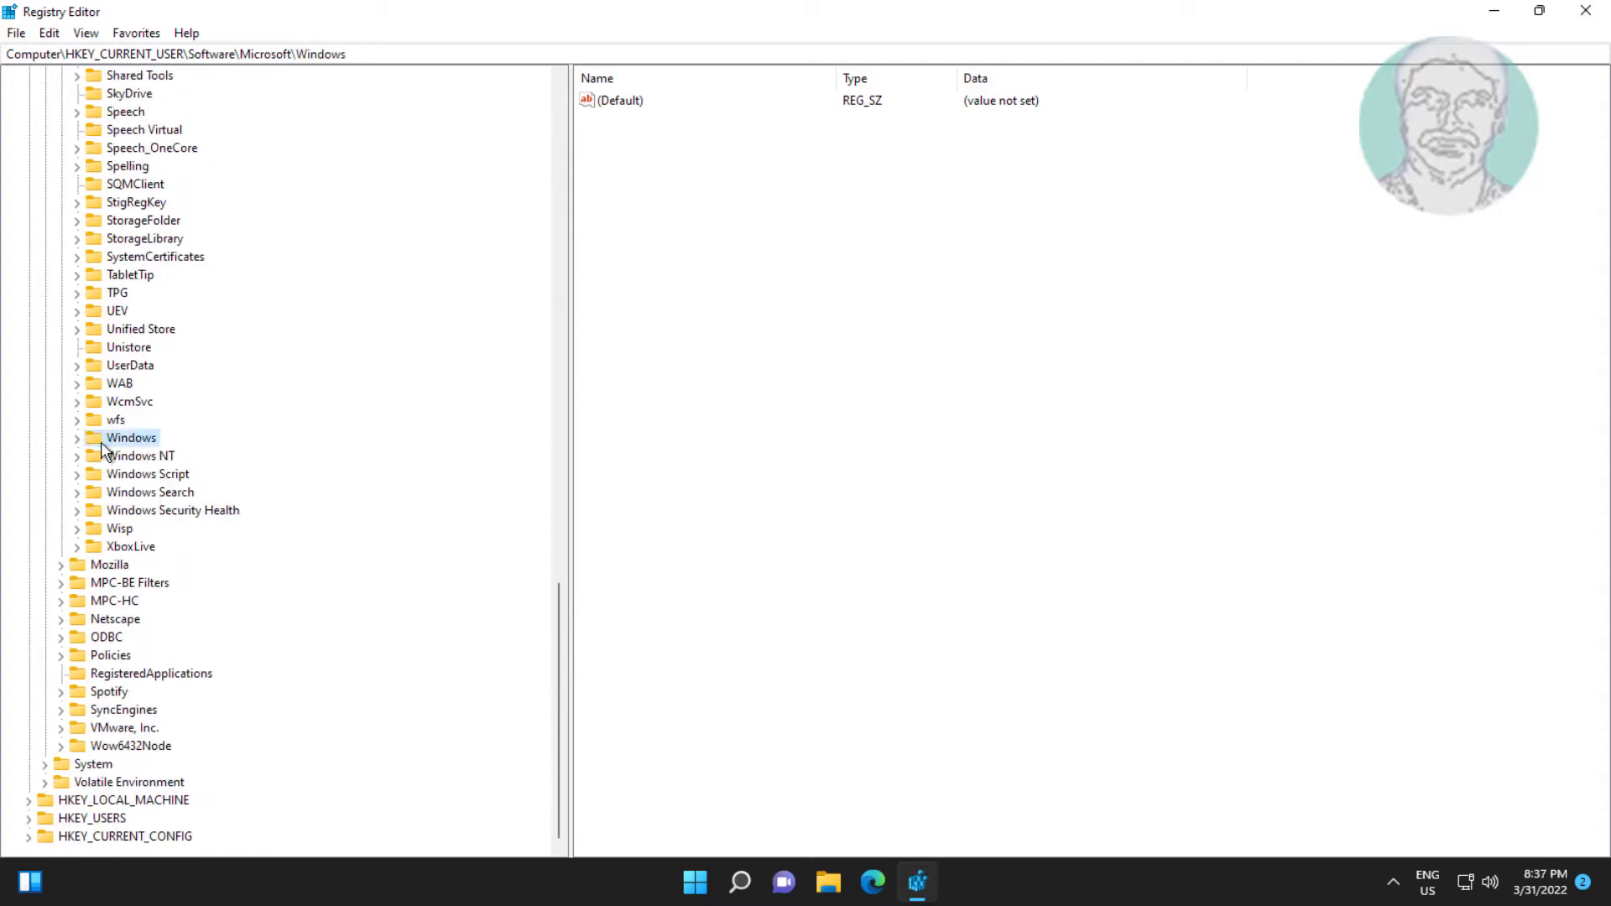
{"action": "left_click", "coordinate": [75, 438]}
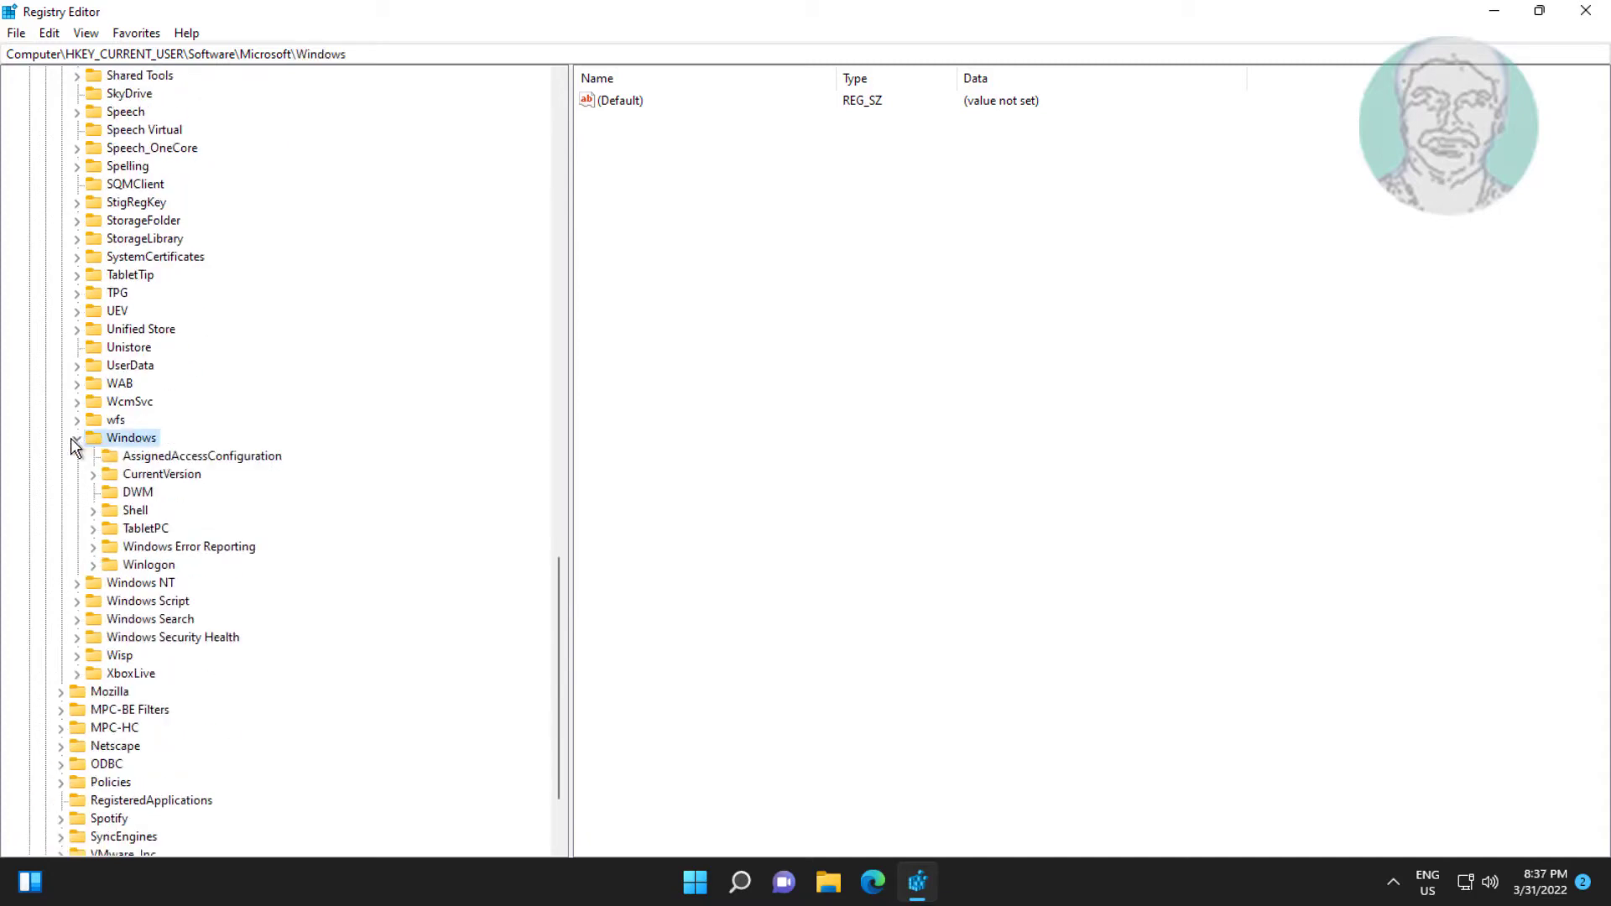
{"action": "left_click", "coordinate": [131, 476]}
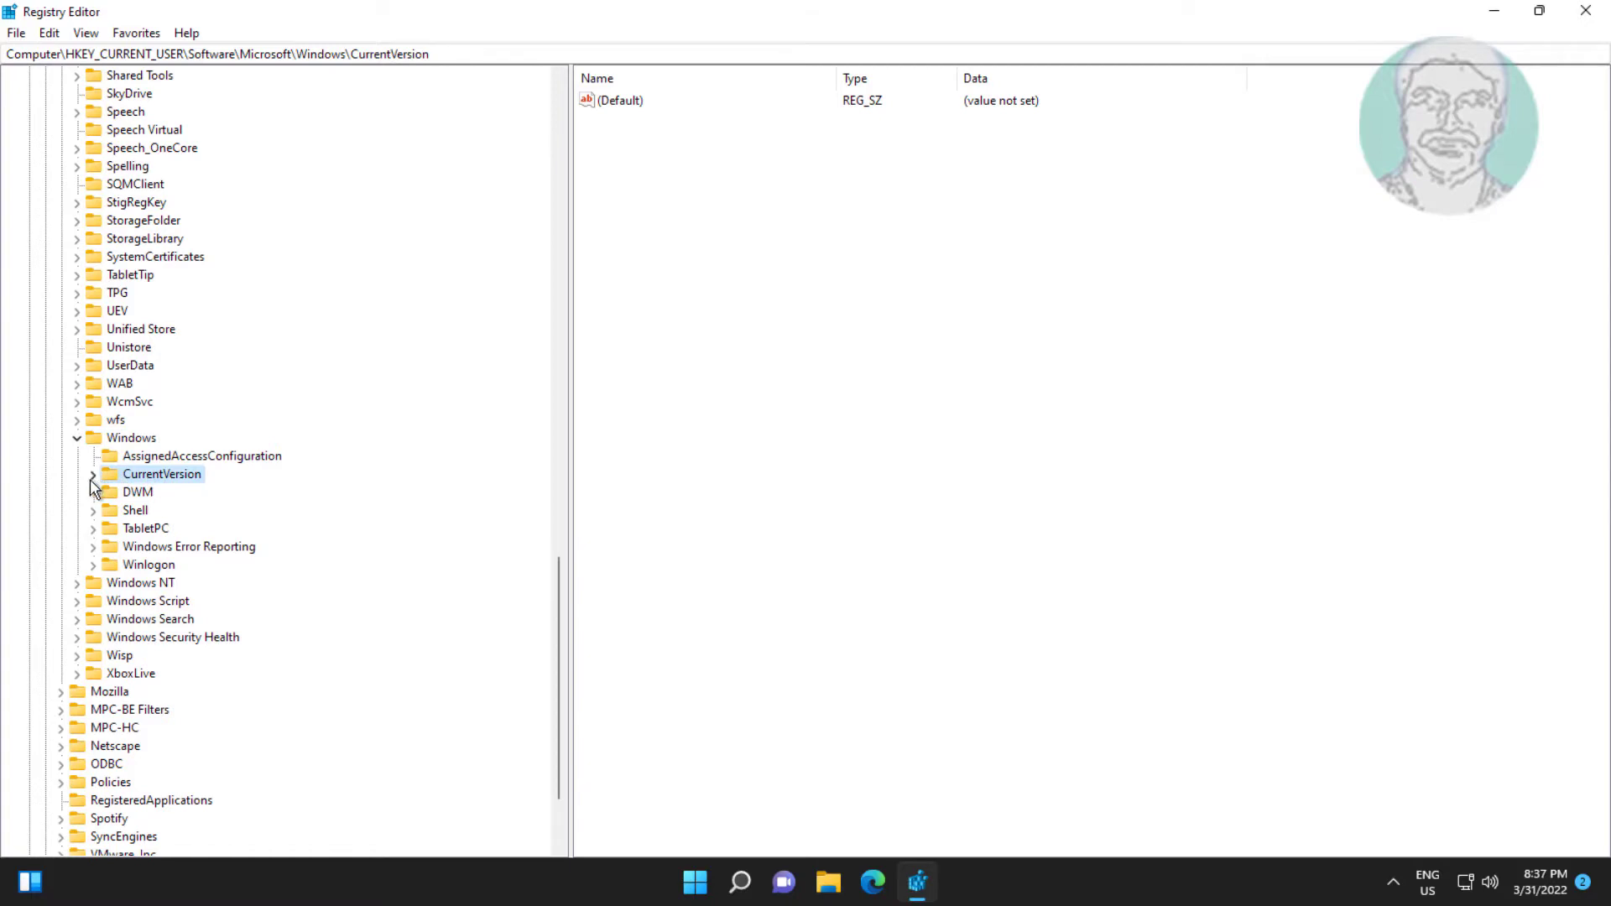
{"action": "left_click", "coordinate": [92, 474]}
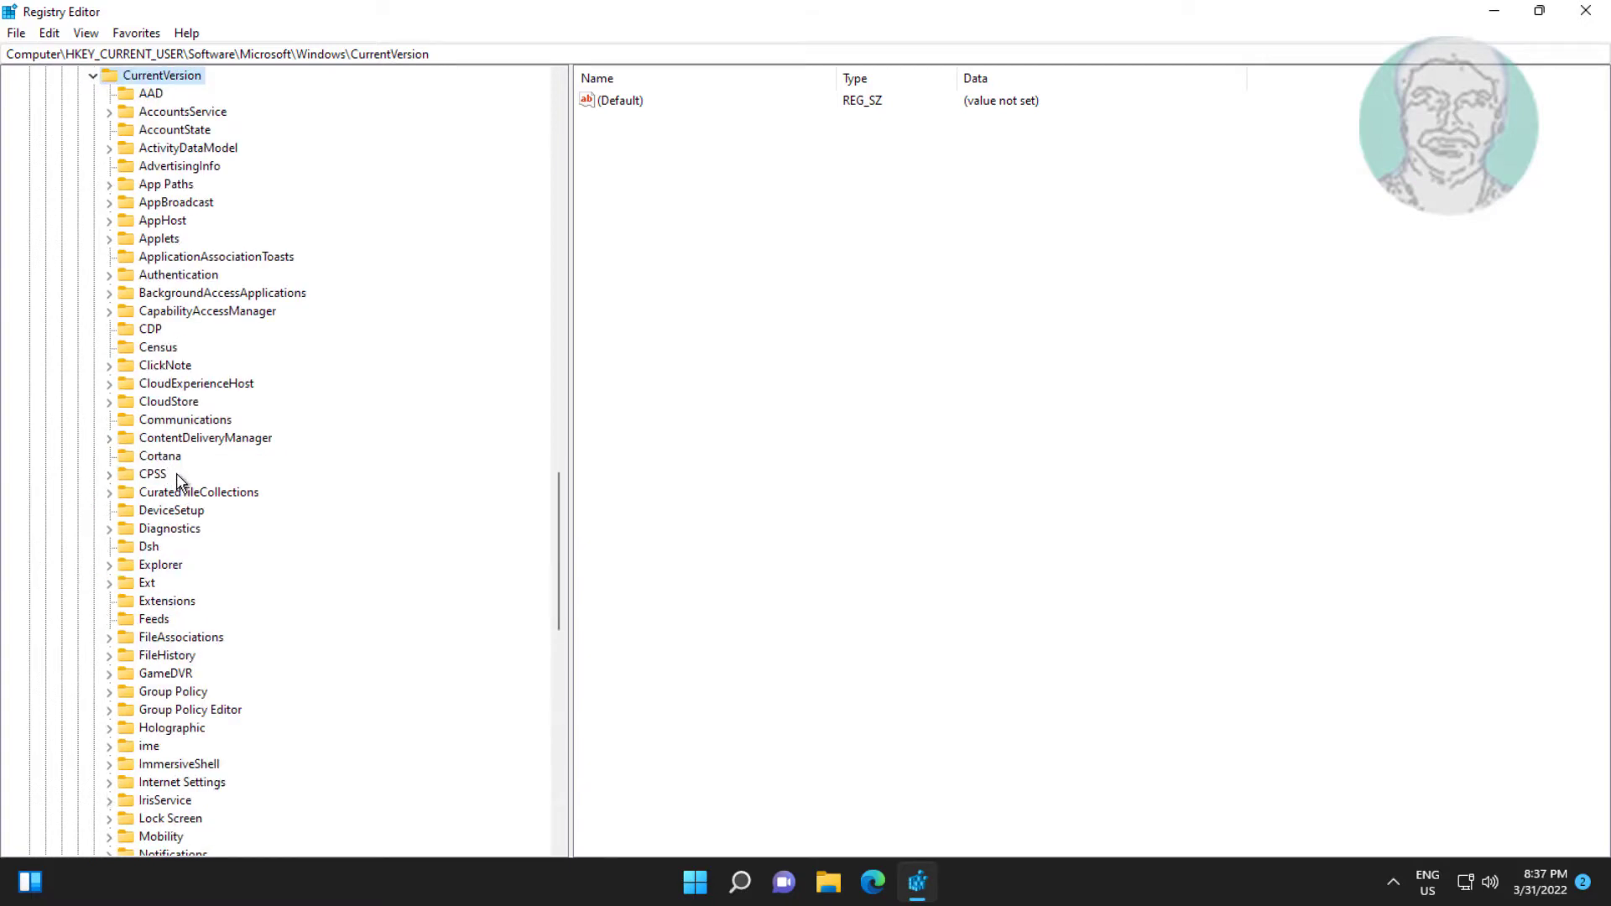
{"action": "scroll", "coordinate": [177, 475], "scroll_direction": "down", "scroll_amount": 4}
{"action": "scroll", "coordinate": [176, 476], "scroll_direction": "down", "scroll_amount": 5}
{"action": "scroll", "coordinate": [177, 477], "scroll_direction": "down", "scroll_amount": 5}
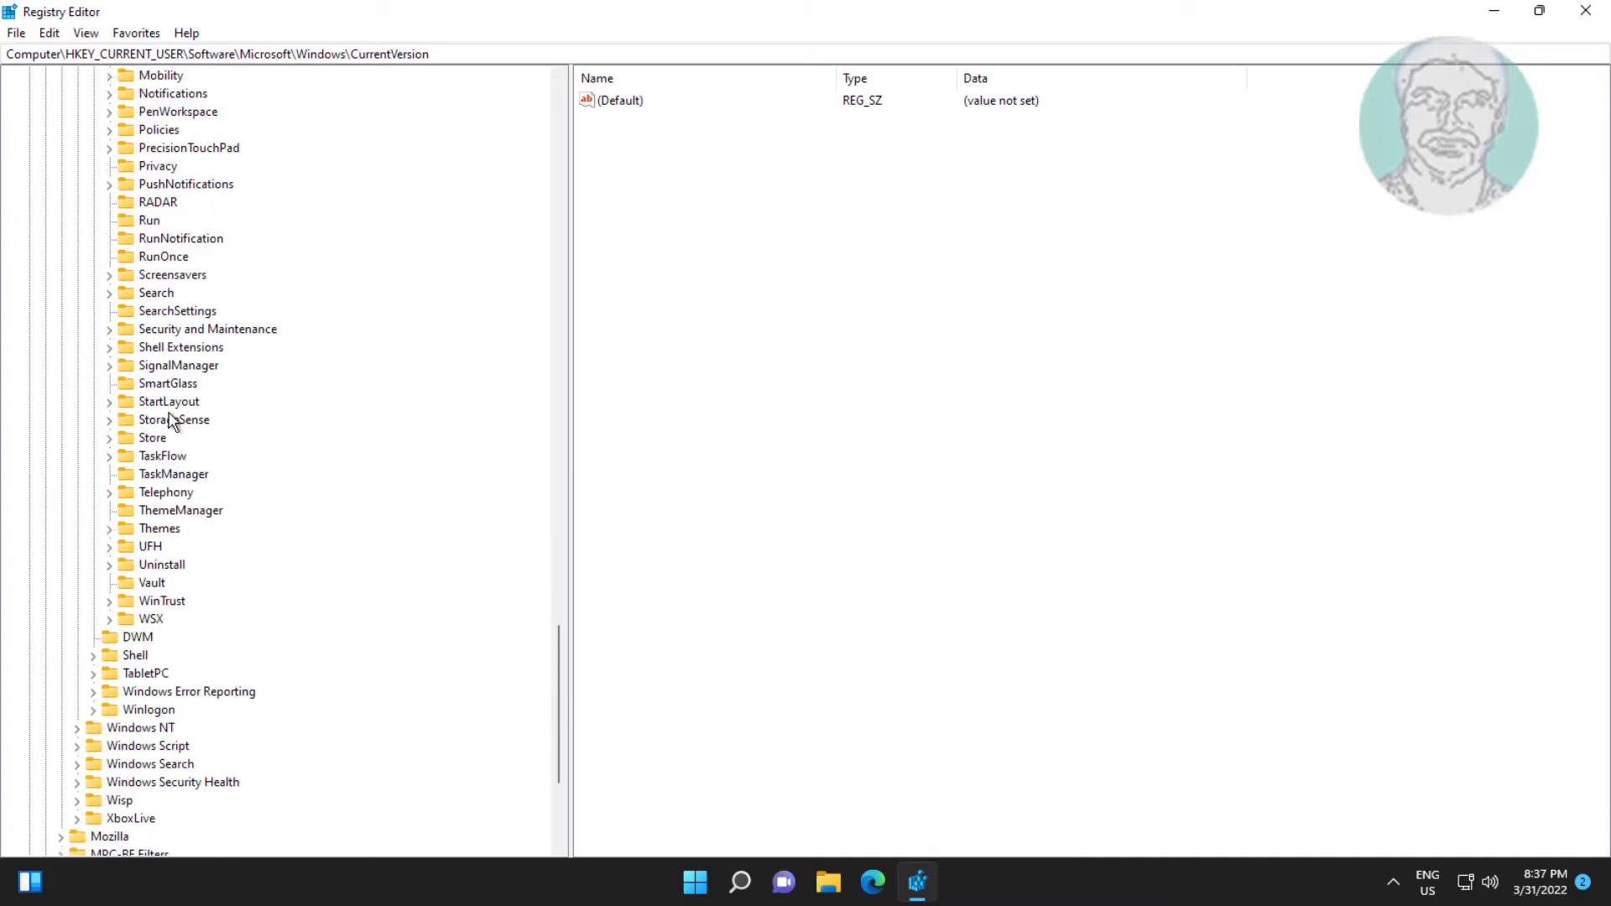
{"action": "left_click", "coordinate": [157, 130]}
{"action": "left_click", "coordinate": [109, 130]}
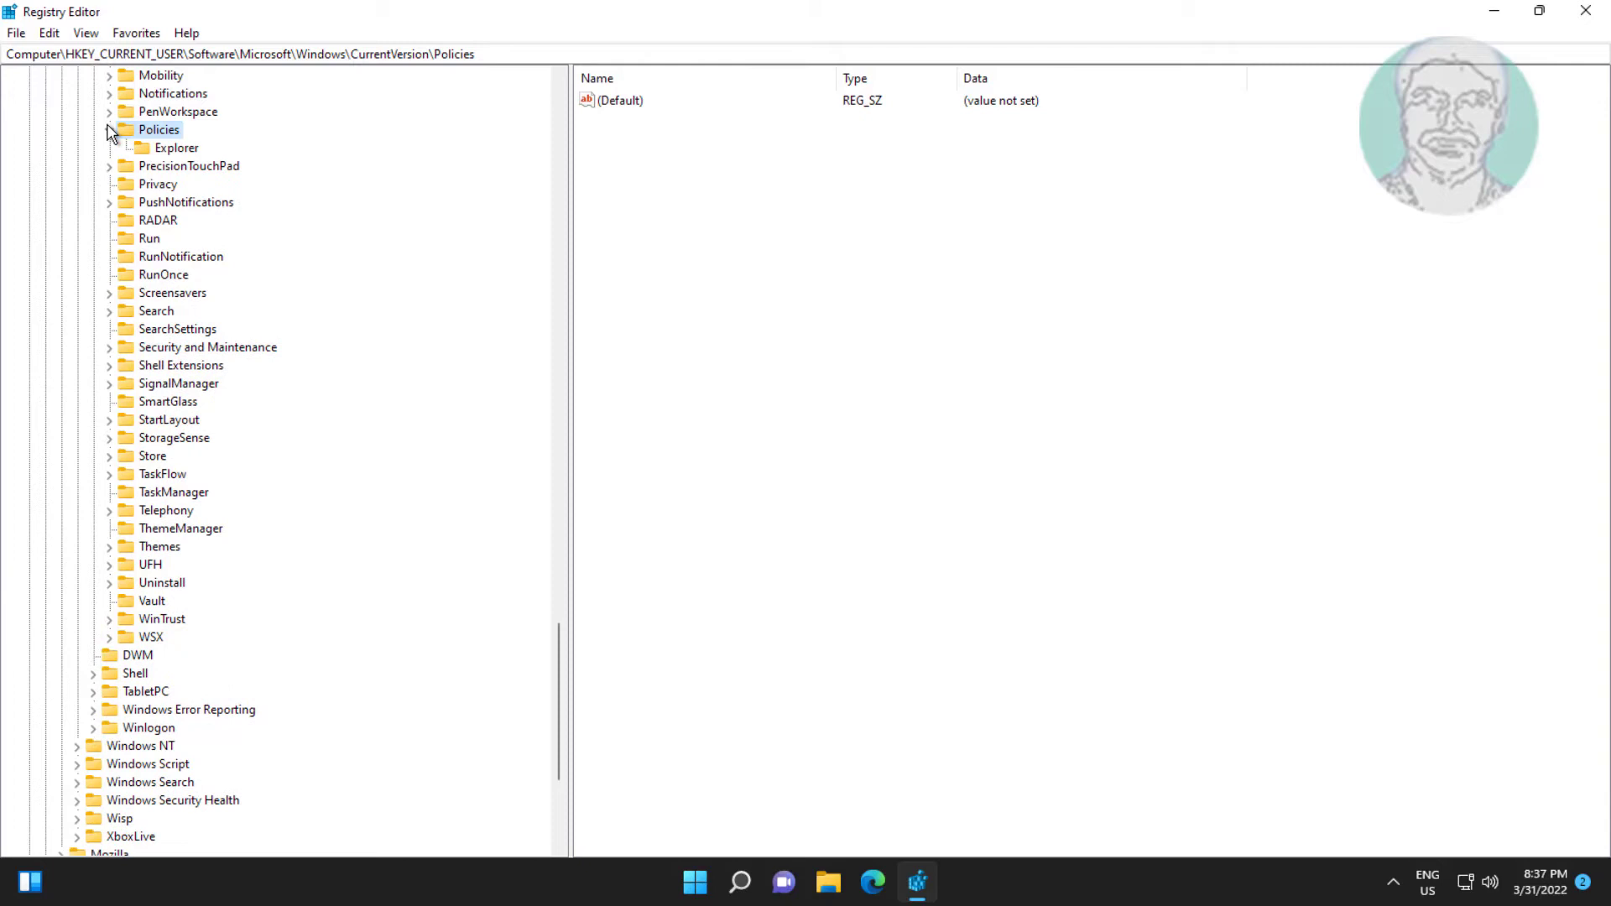
{"action": "left_click", "coordinate": [173, 151]}
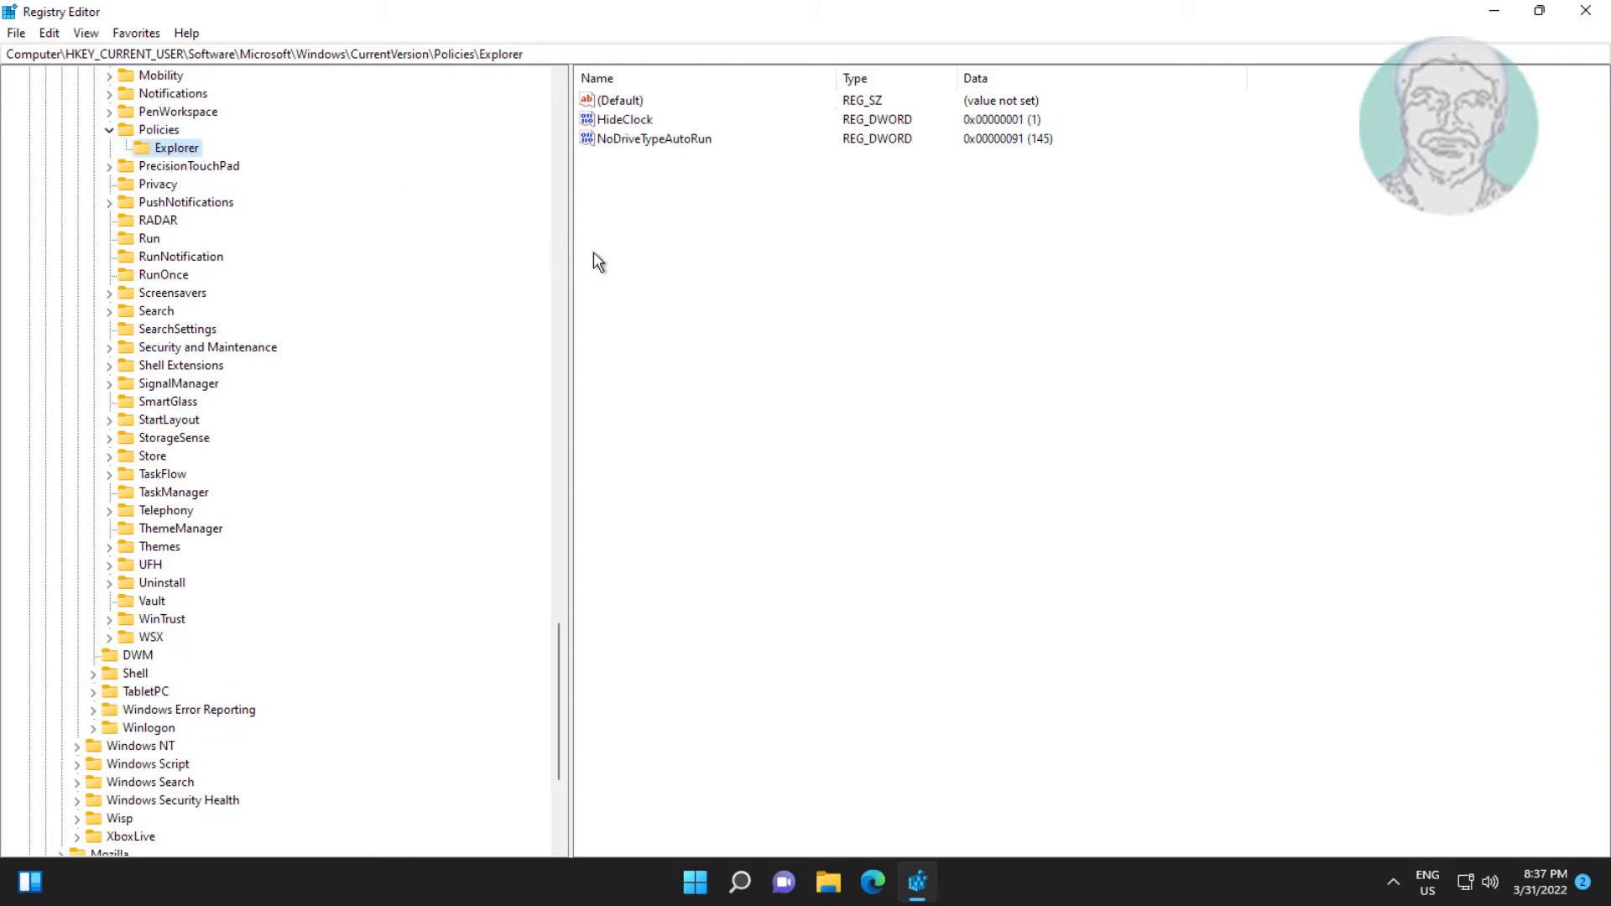
Add a DWORD (32-bit) value named NoWinKeys to Explorer and set its data to 1.
{"action": "right_click", "coordinate": [624, 208]}
{"action": "mouse_move", "coordinate": [680, 218]}
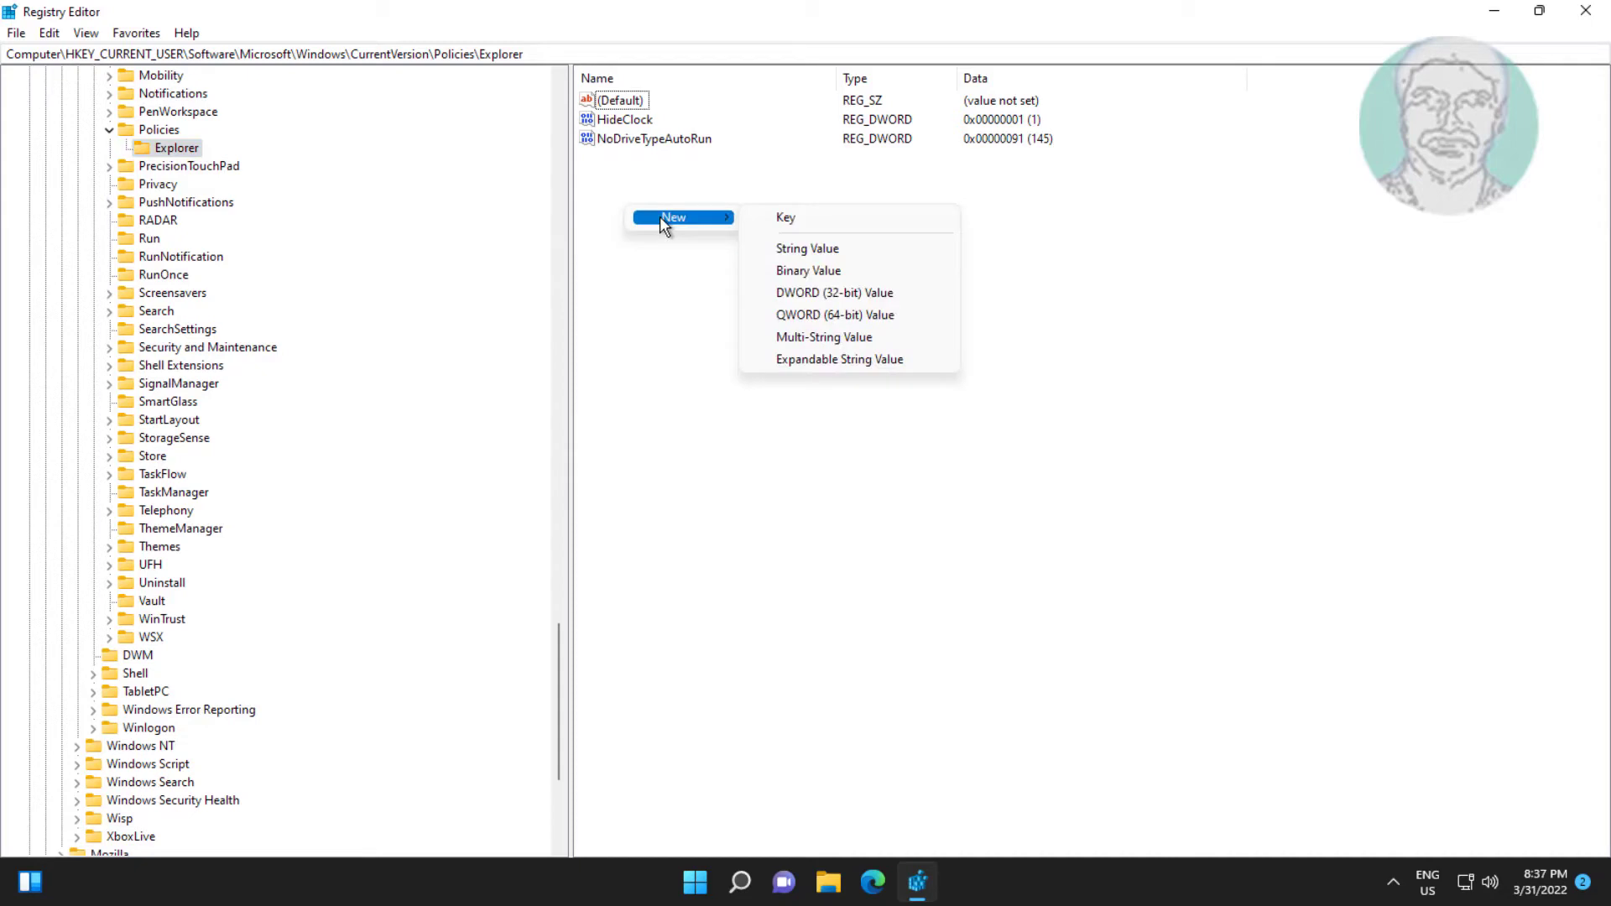
{"action": "left_click", "coordinate": [856, 293]}
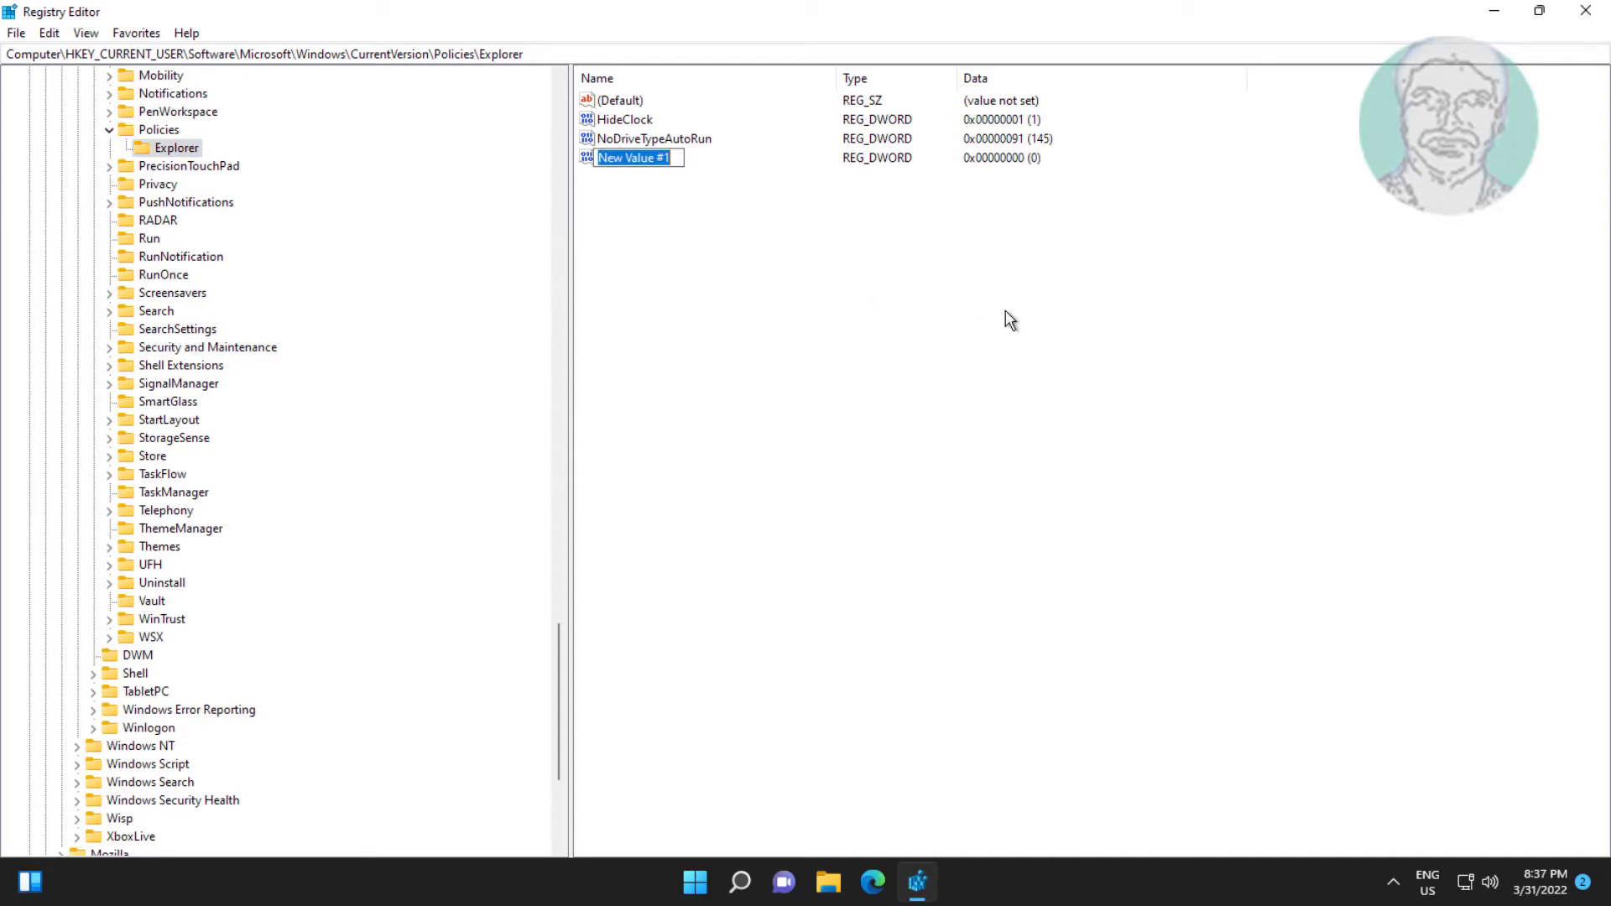
{"action": "type", "text": "NoW"}
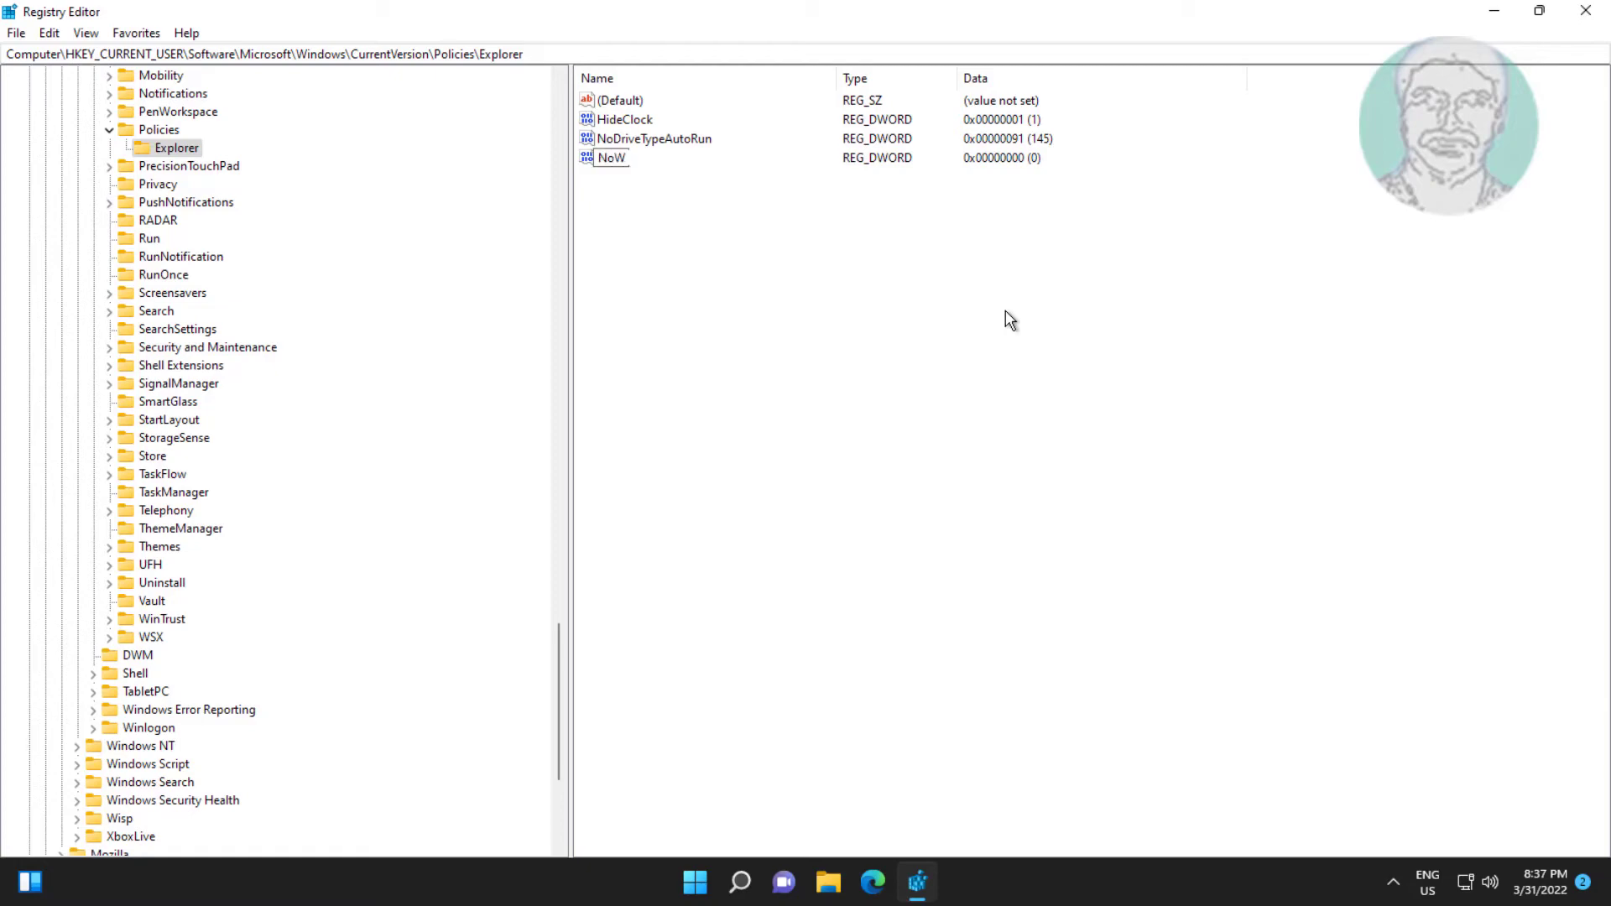
{"action": "type", "text": "inKeys"}
{"action": "key", "text": "Return"}
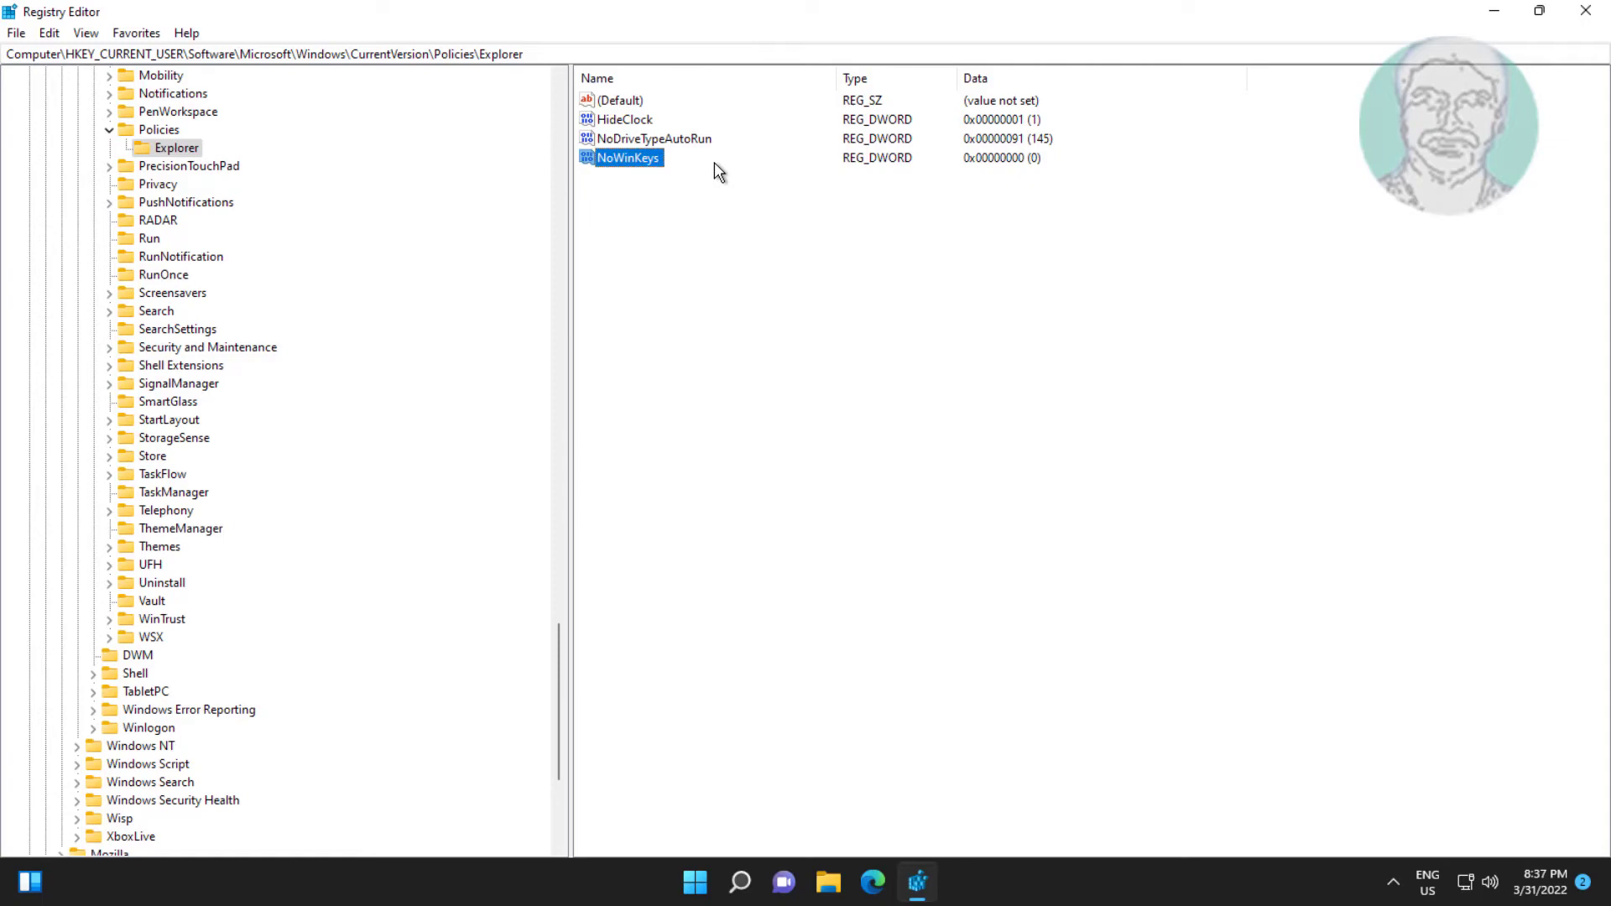
{"action": "double_click", "coordinate": [647, 160]}
{"action": "type", "text": "1"}
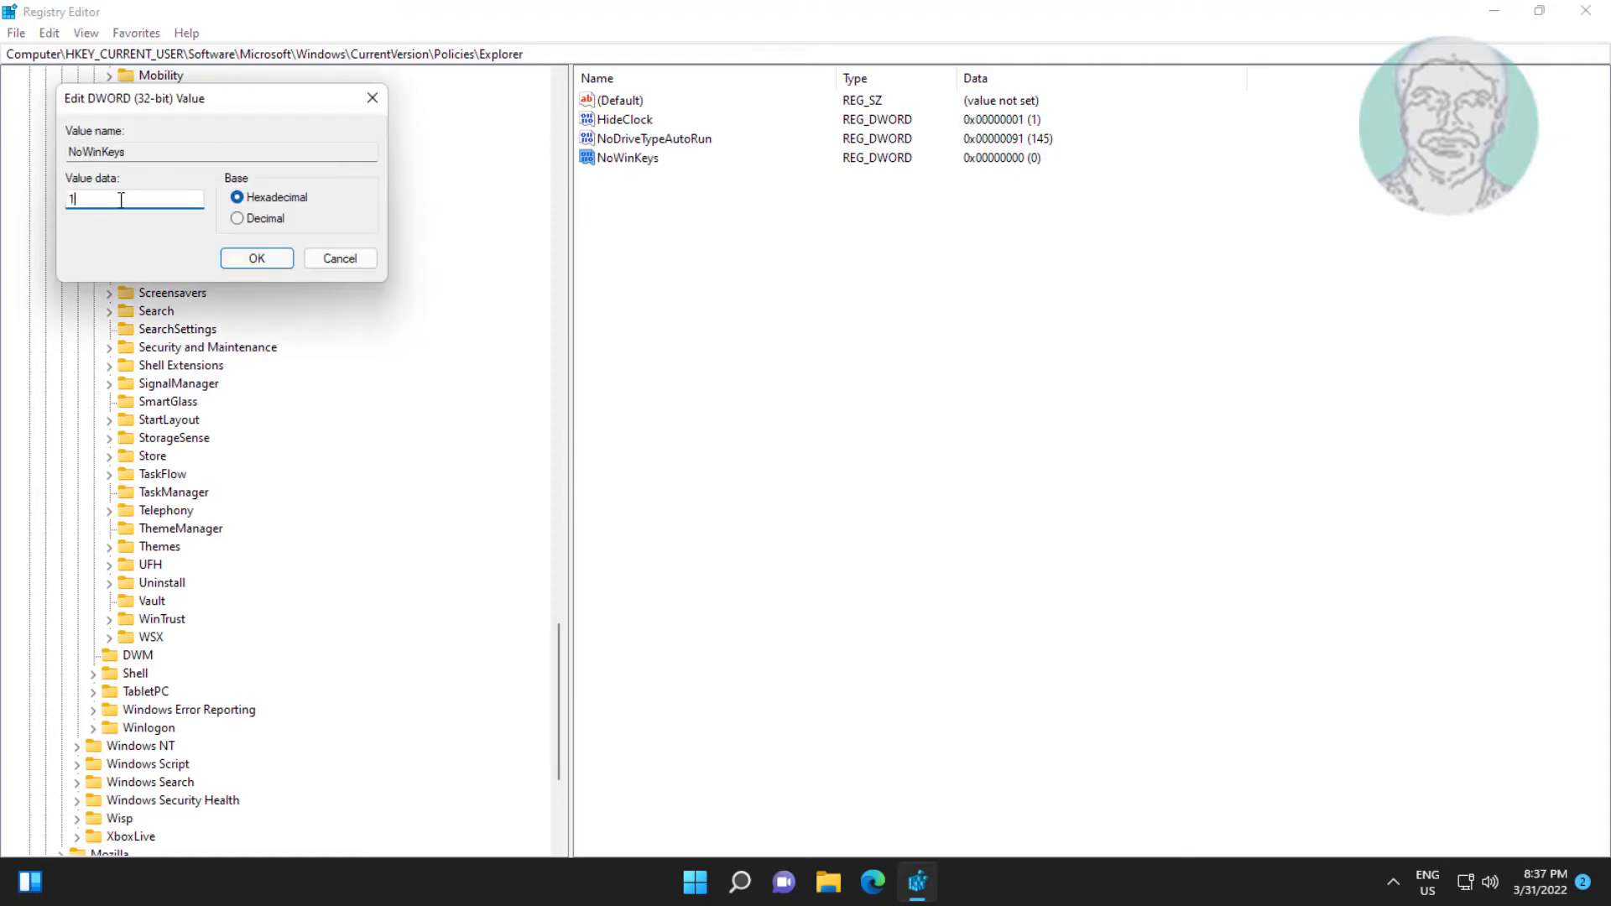
{"action": "left_click", "coordinate": [256, 258]}
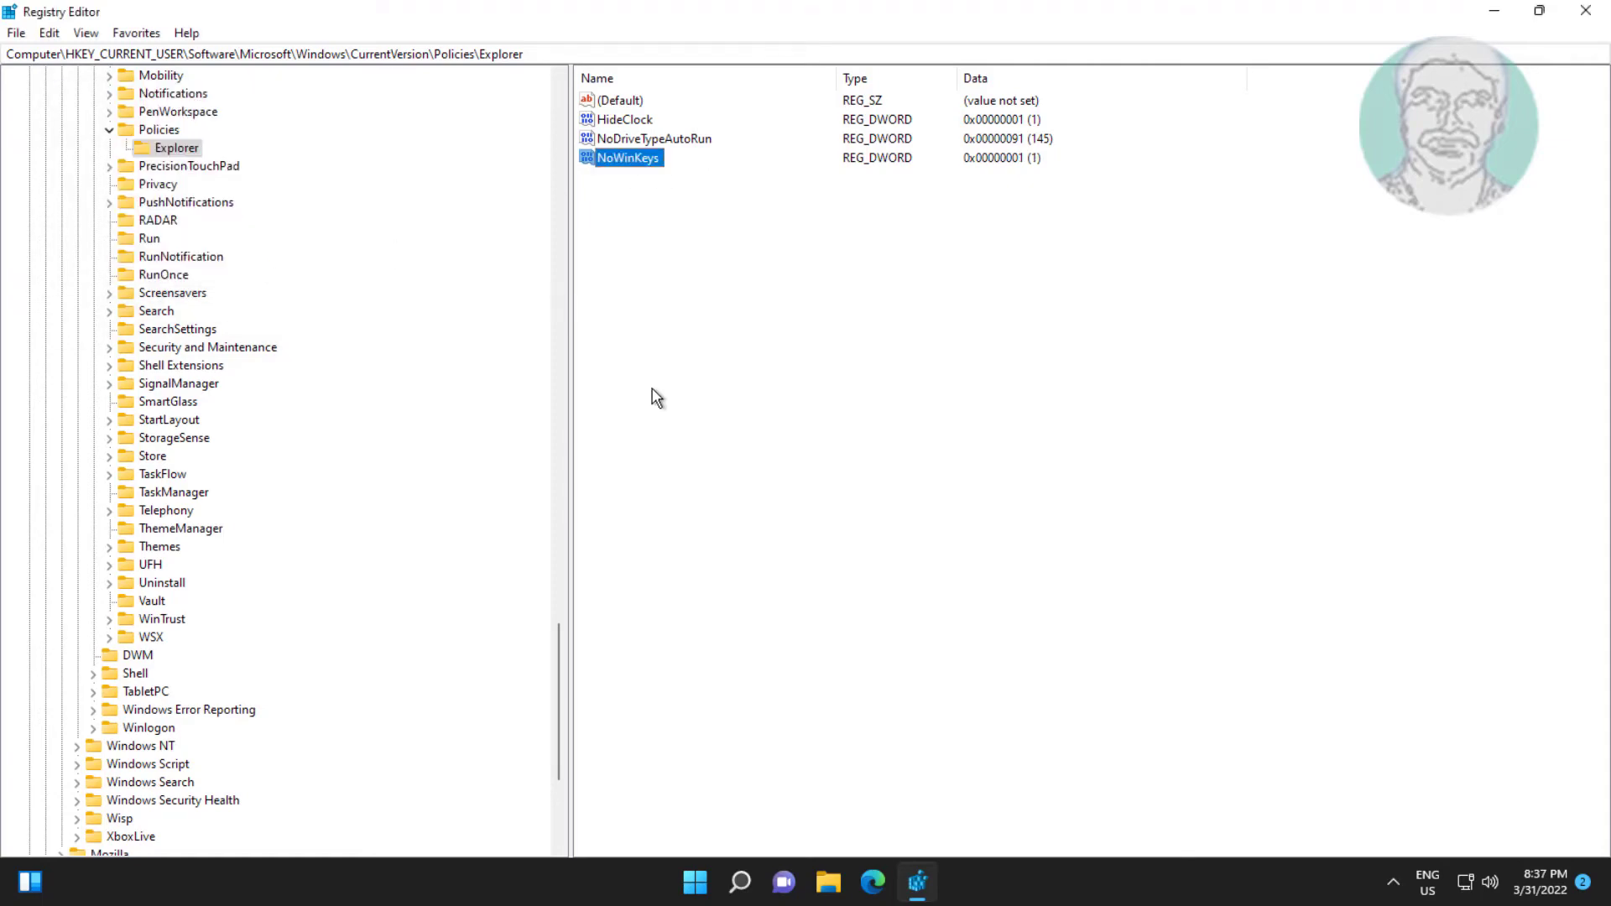
Collapse Policies, CurrentVersion, Windows, Microsoft, Software and HKEY_CURRENT_USER in the key tree.
{"action": "left_click", "coordinate": [109, 130]}
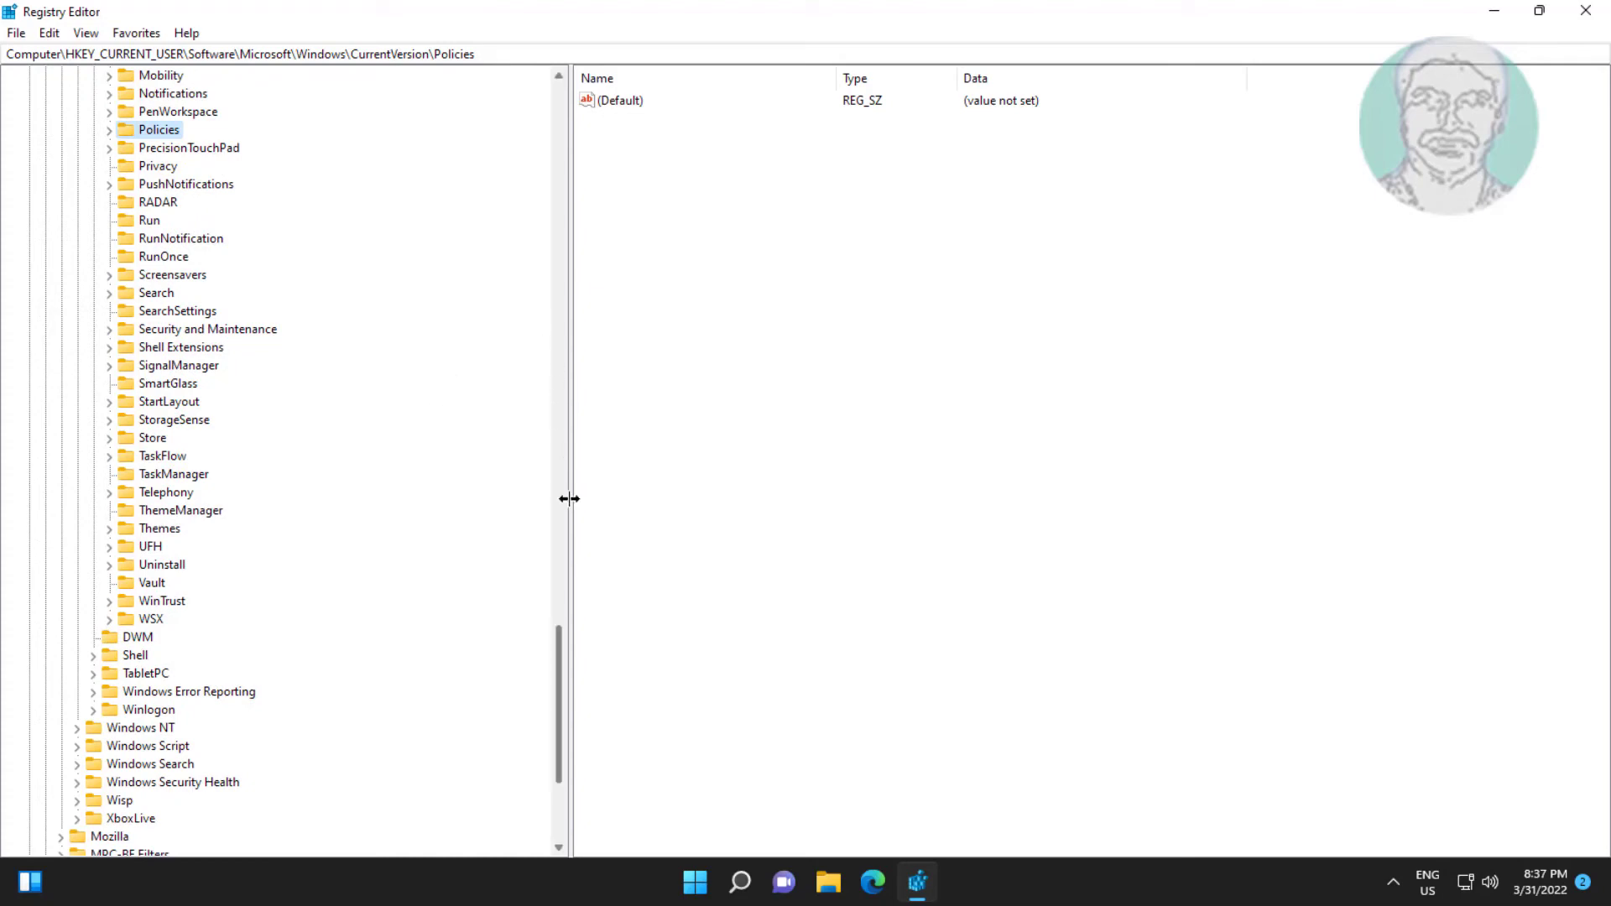
{"action": "mouse_move", "coordinate": [559, 650]}
{"action": "left_mouse_down"}
{"action": "mouse_move", "coordinate": [536, 493]}
{"action": "mouse_move", "coordinate": [504, 415]}
{"action": "left_mouse_up"}
{"action": "left_click", "coordinate": [91, 475]}
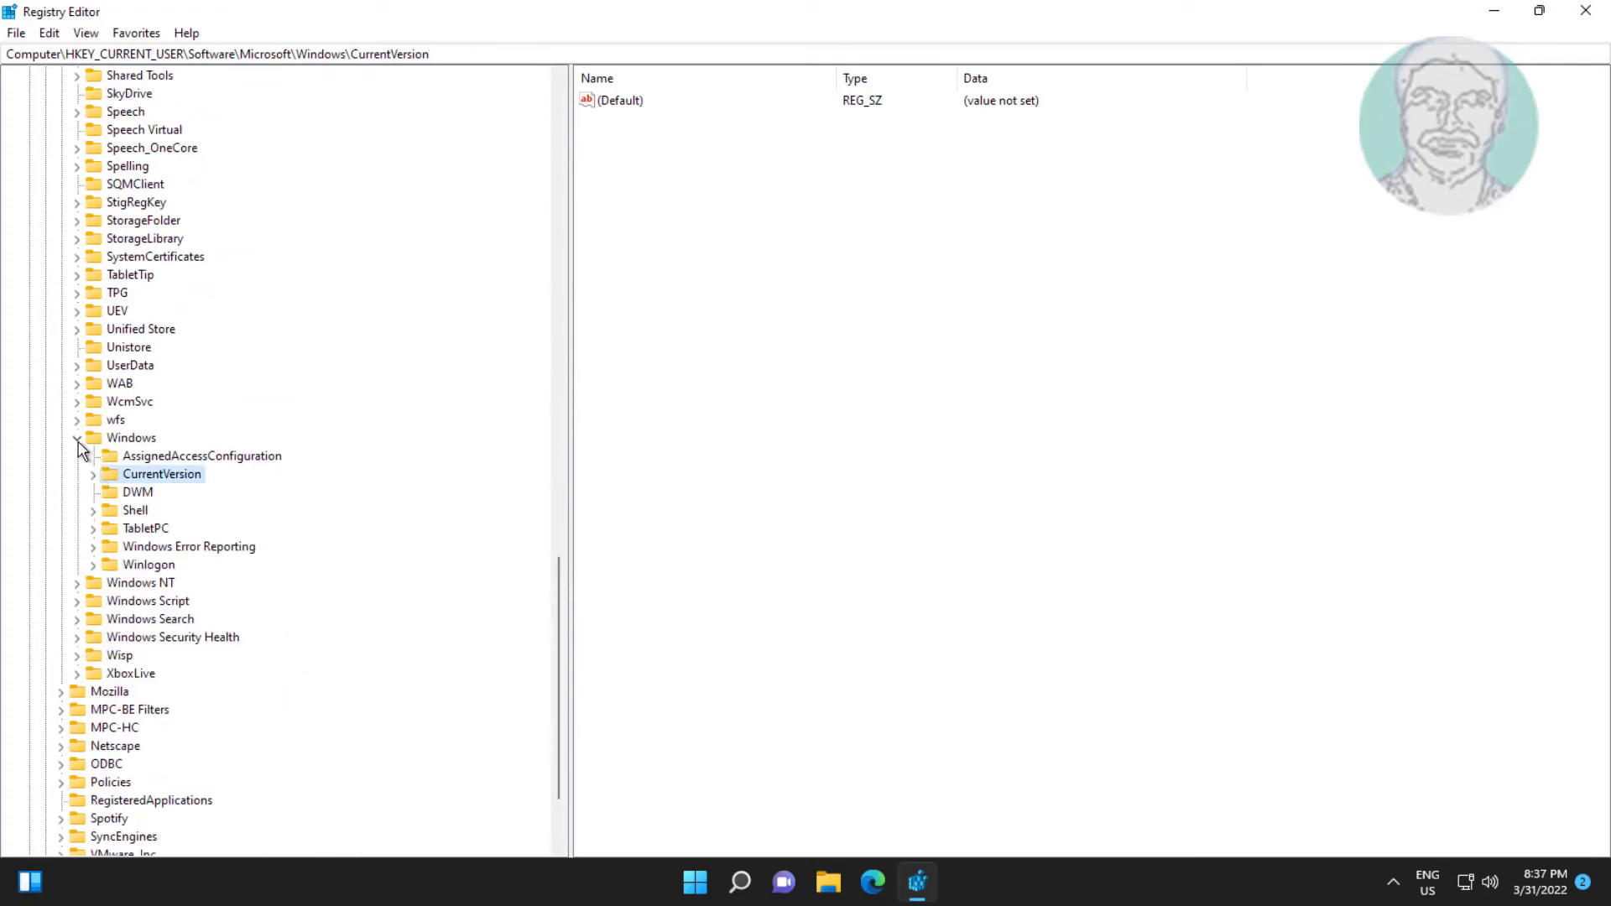
{"action": "left_click", "coordinate": [77, 438]}
{"action": "mouse_move", "coordinate": [563, 620]}
{"action": "left_mouse_down"}
{"action": "mouse_move", "coordinate": [540, 198]}
{"action": "mouse_move", "coordinate": [595, 144]}
{"action": "left_mouse_up"}
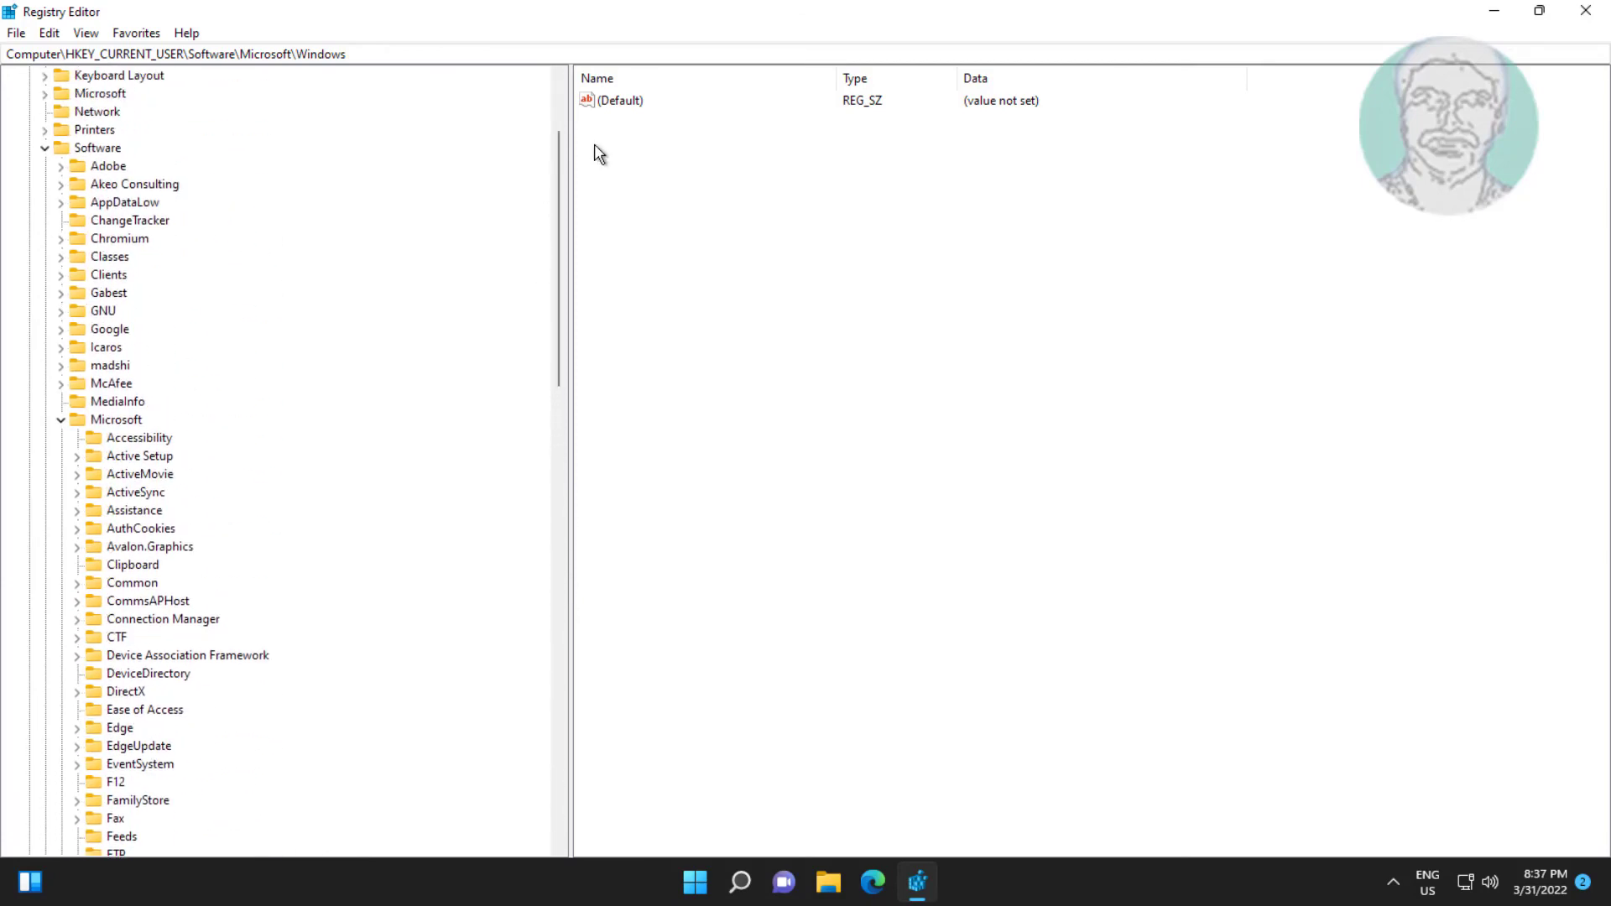
{"action": "left_click", "coordinate": [60, 420]}
{"action": "left_click", "coordinate": [46, 275]}
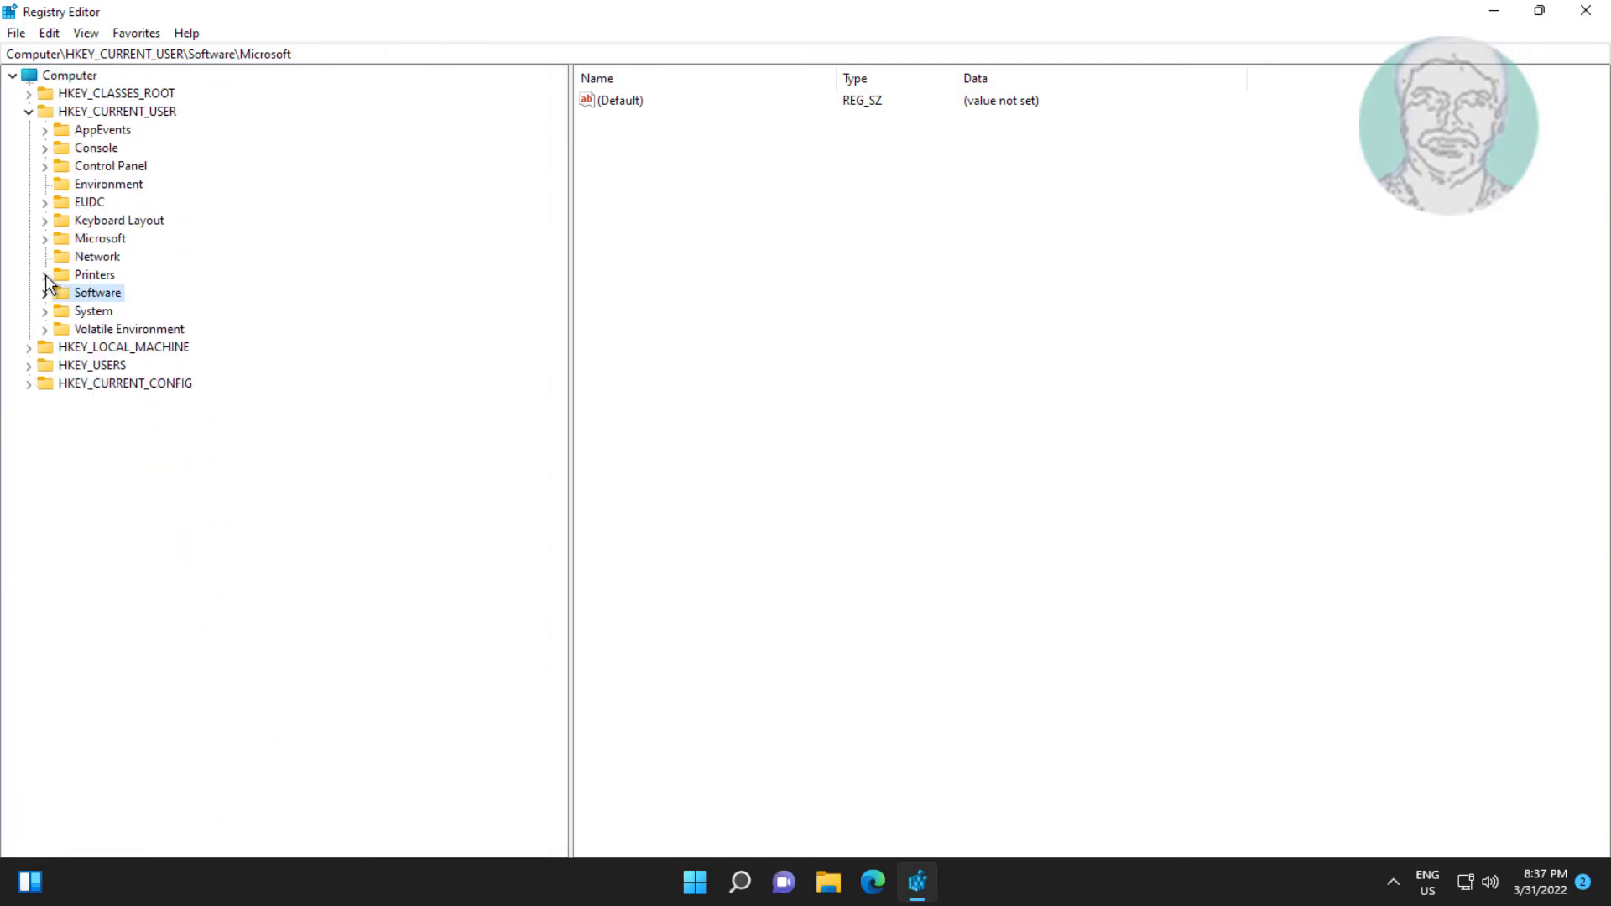
{"action": "left_click", "coordinate": [27, 111]}
Close Registry Editor and open the Start menu from the taskbar.
{"action": "left_click", "coordinate": [1598, 14]}
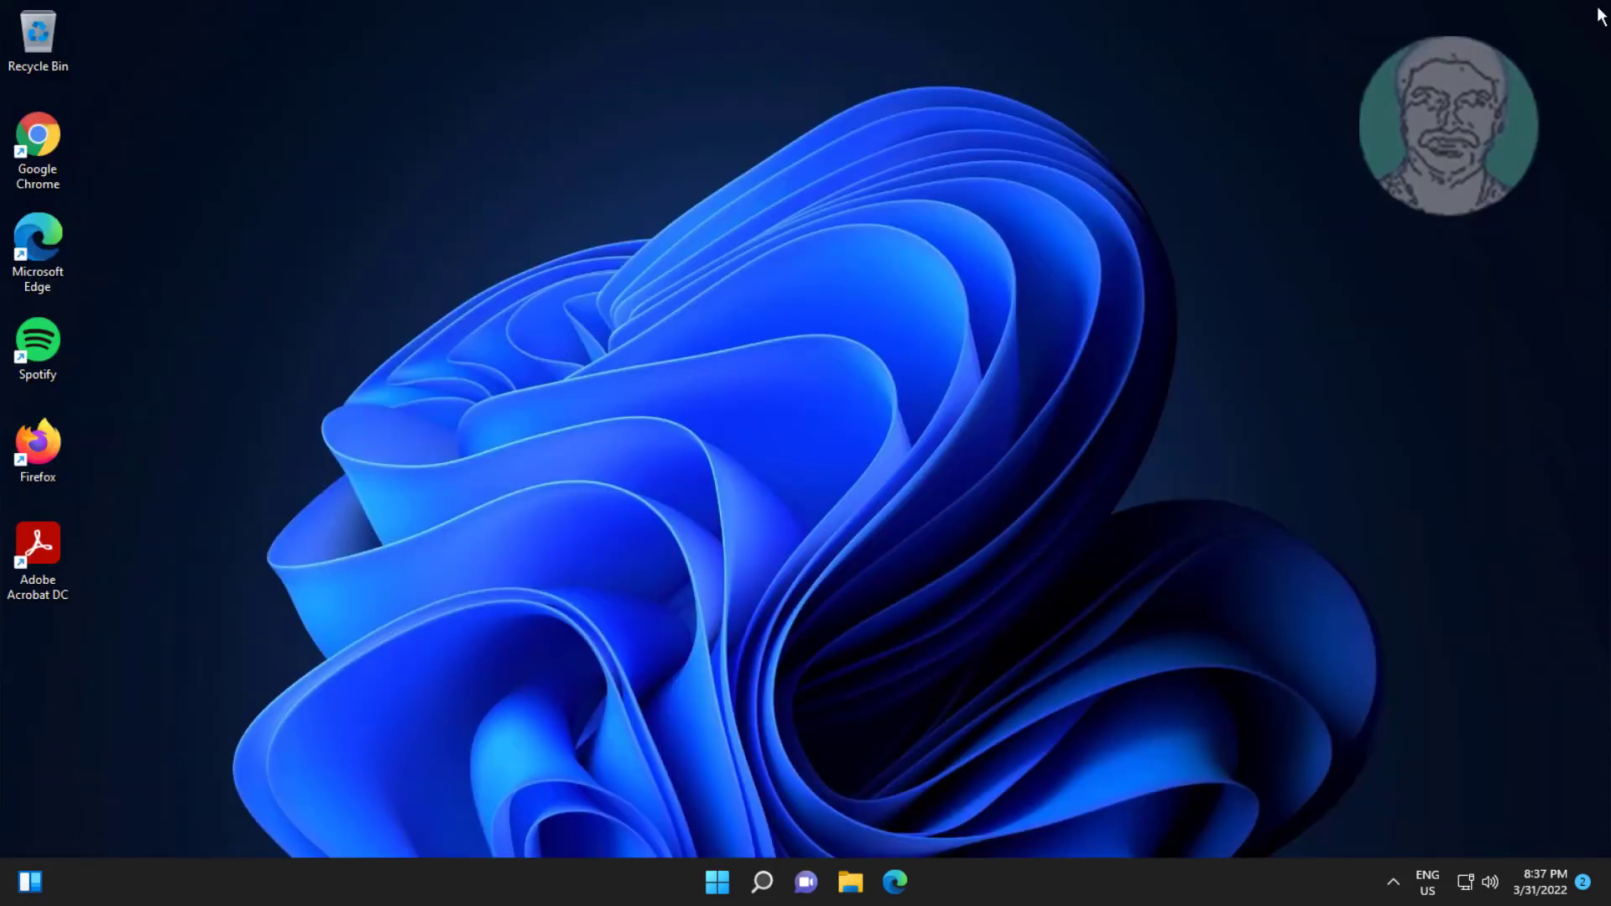
{"action": "left_click", "coordinate": [712, 885]}
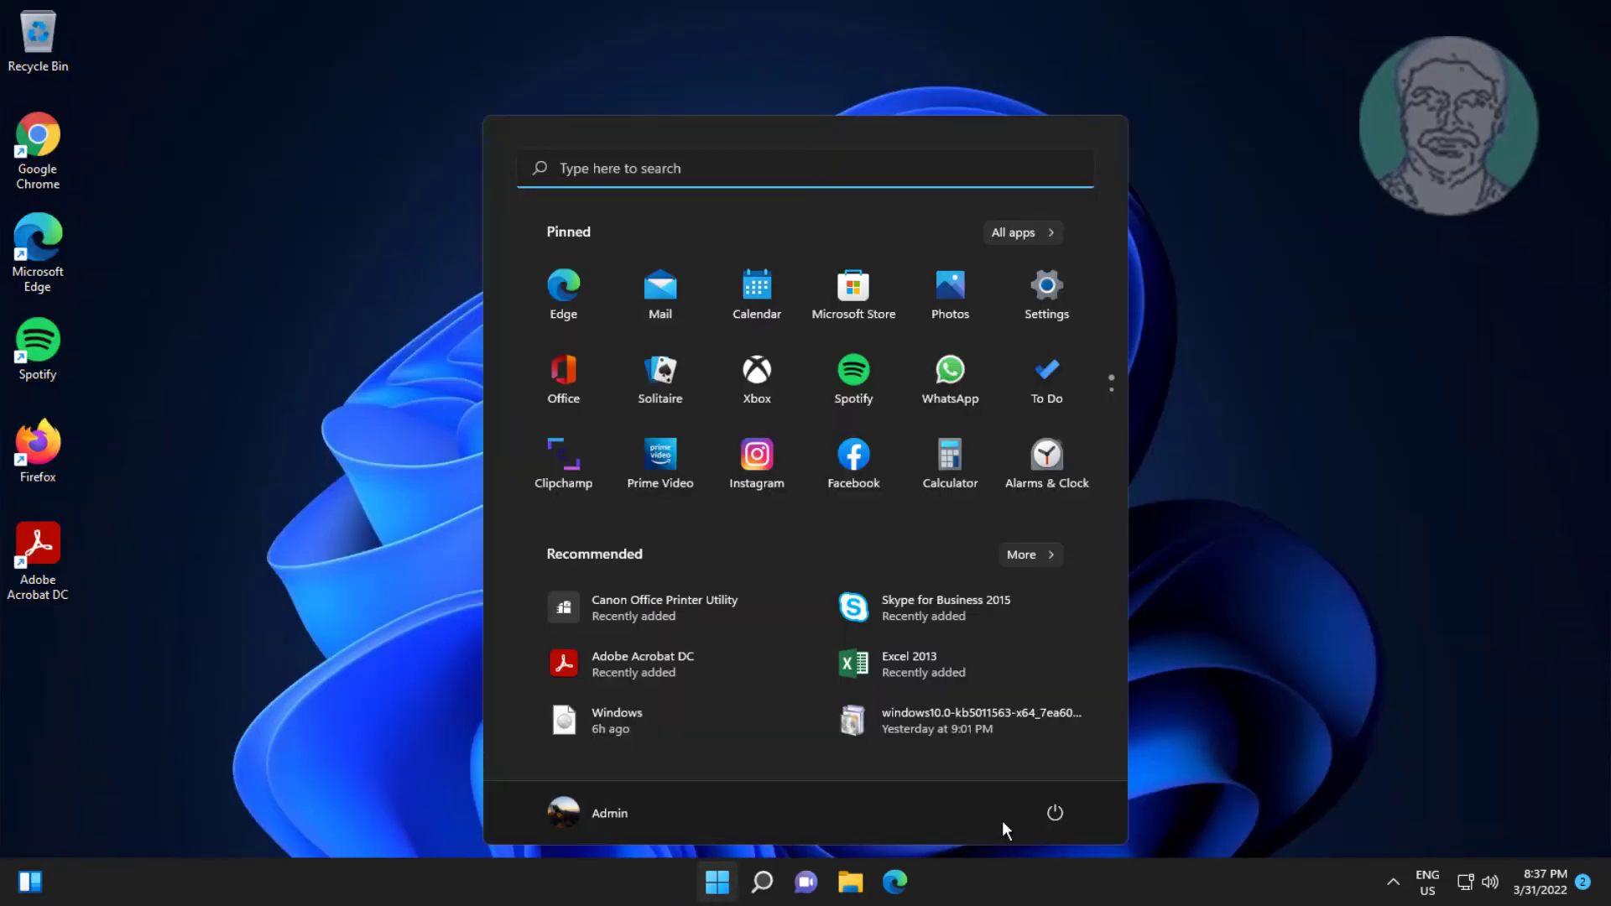